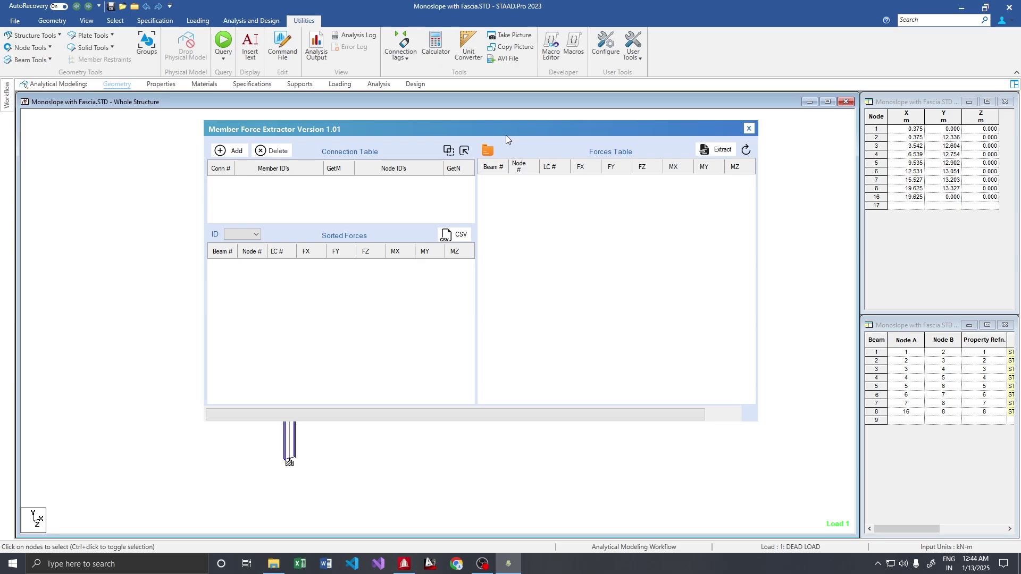
# - Choose load combinations 101 to 135 for the force extraction and save the load case selection
pyautogui.moveTo(503, 133); pyautogui.dragTo(533, 127)
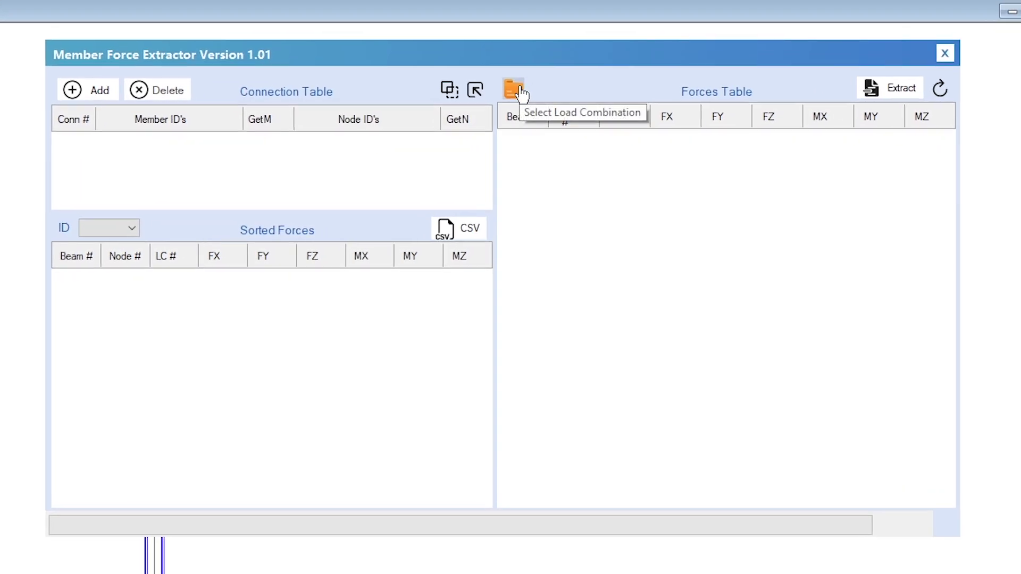
pyautogui.click(519, 89)
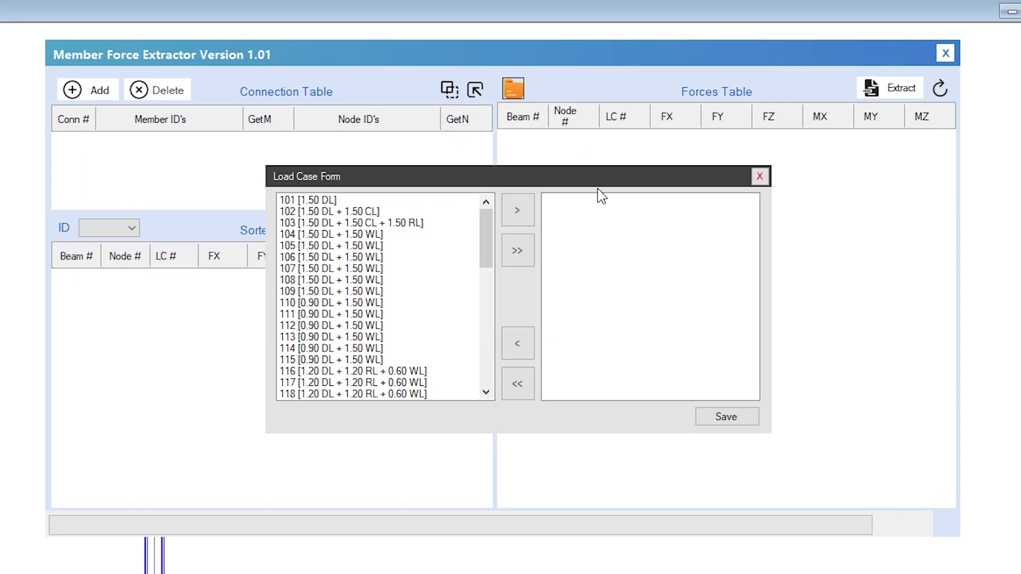
pyautogui.scroll(-10, 403, 298)
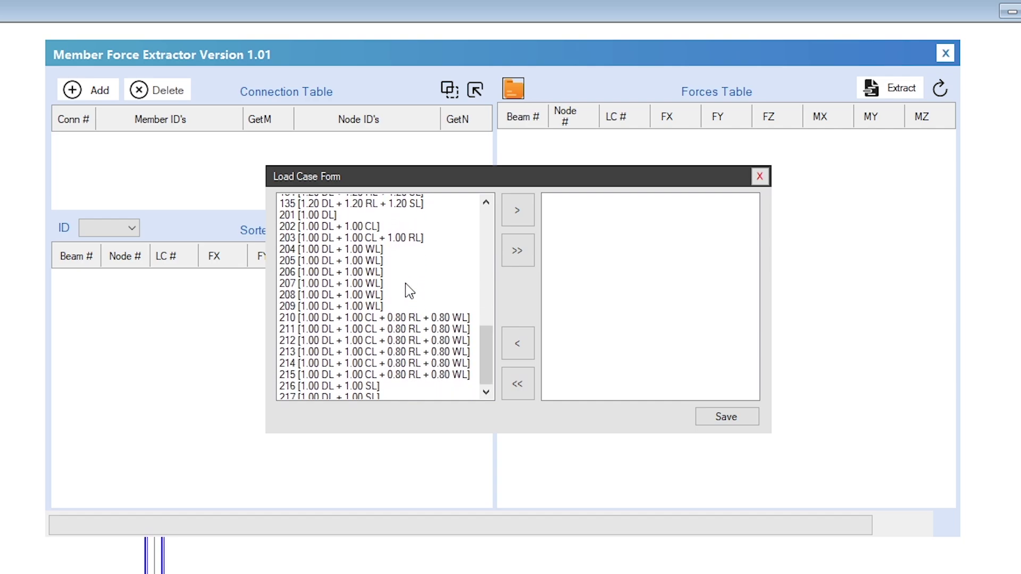
pyautogui.scroll(8, 404, 287)
pyautogui.scroll(3, 367, 223)
pyautogui.click(345, 205)
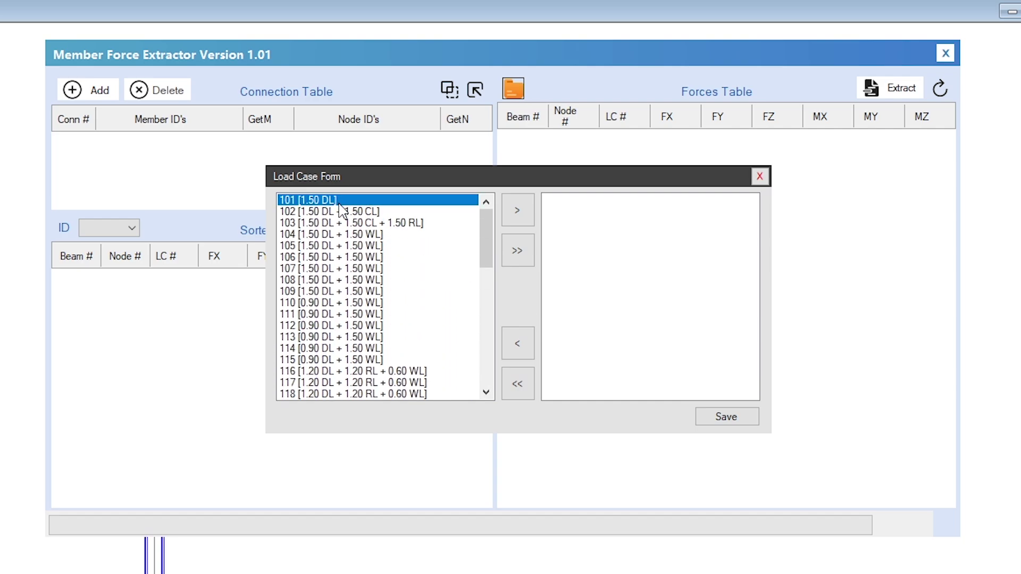
pyautogui.scroll(-4, 365, 247)
pyautogui.scroll(-3, 362, 254)
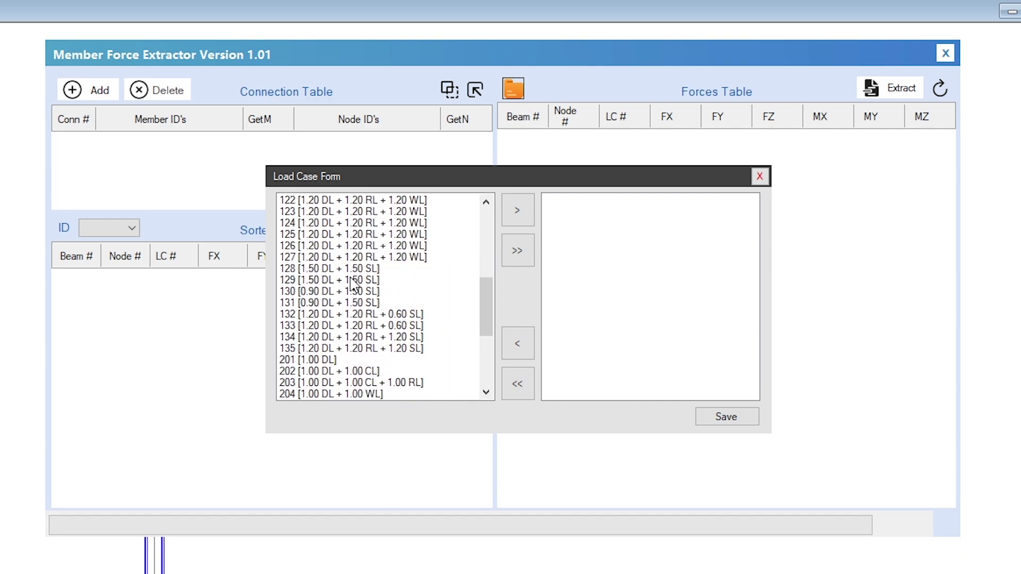
pyautogui.keyDown('shift'); pyautogui.click(351, 349); pyautogui.keyUp('shift')
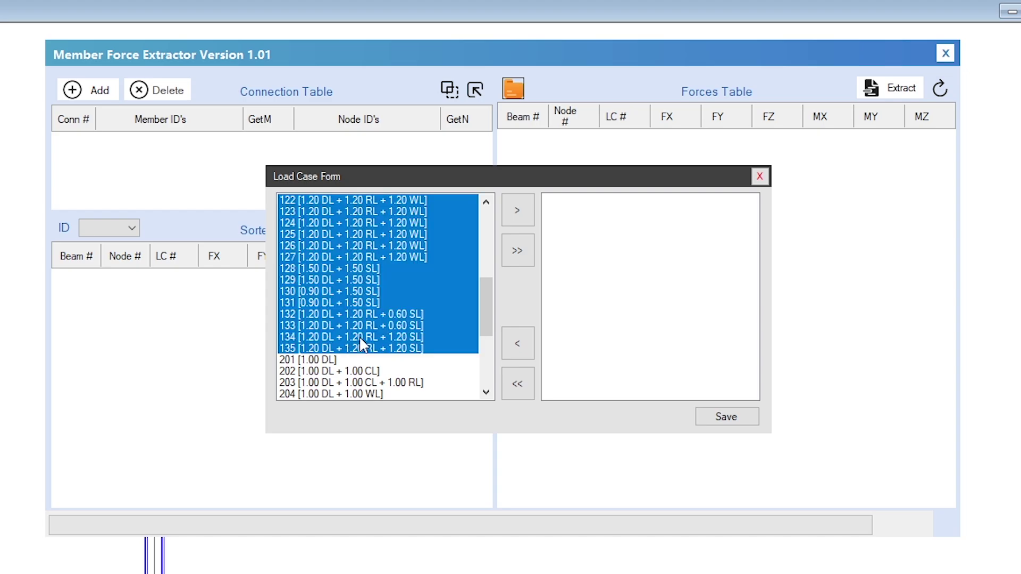
pyautogui.click(517, 225)
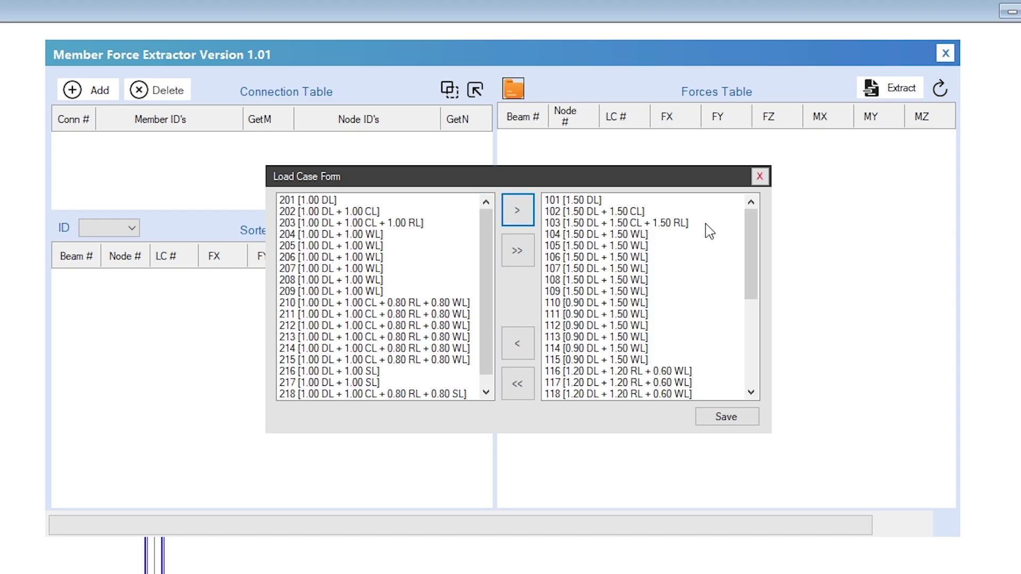
pyautogui.click(721, 424)
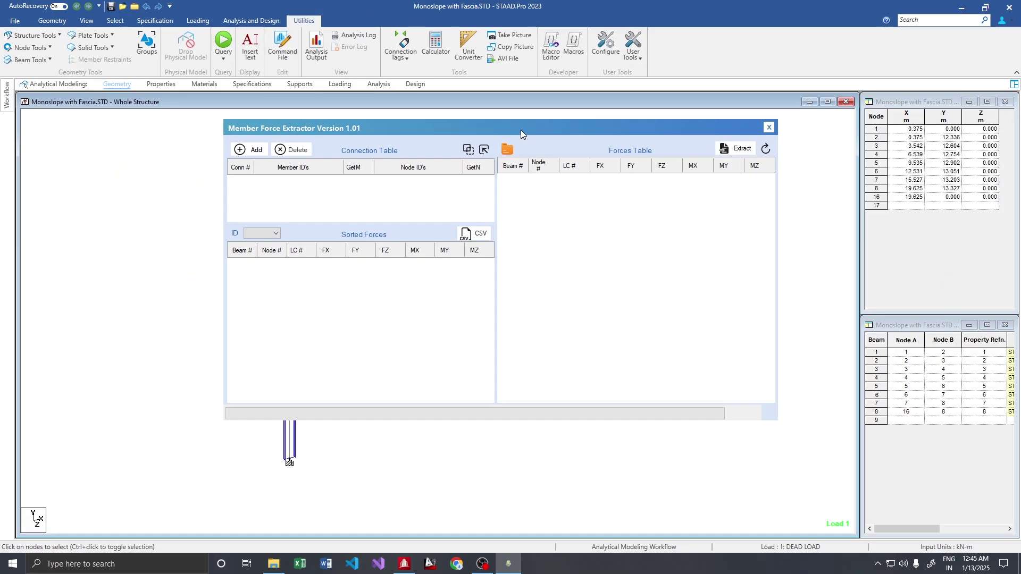
# - Extract the member forces for the chosen load combinations into the Forces Table and look through its rows
pyautogui.moveTo(534, 73); pyautogui.dragTo(616, 301)
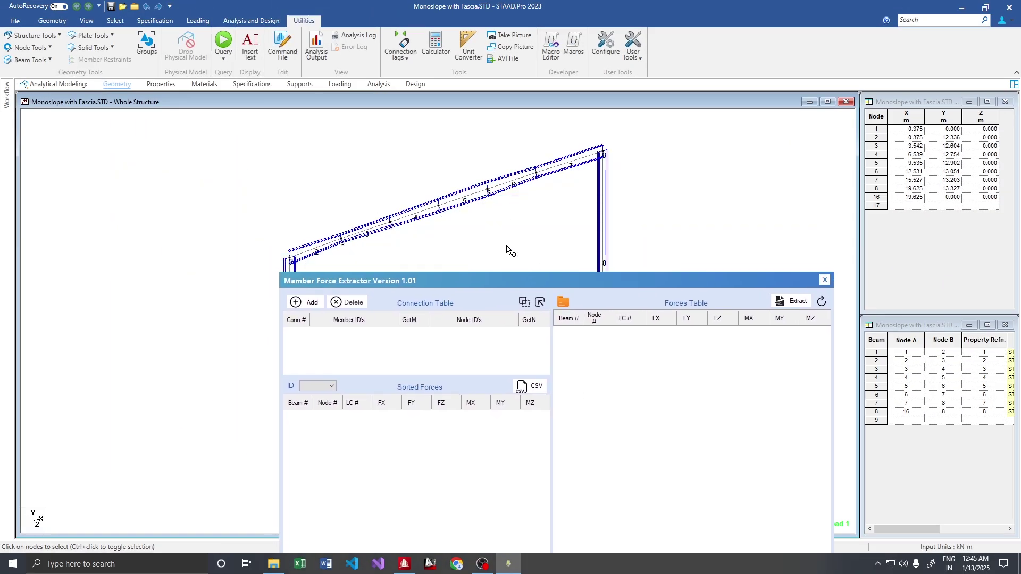
pyautogui.moveTo(549, 278); pyautogui.dragTo(522, 178)
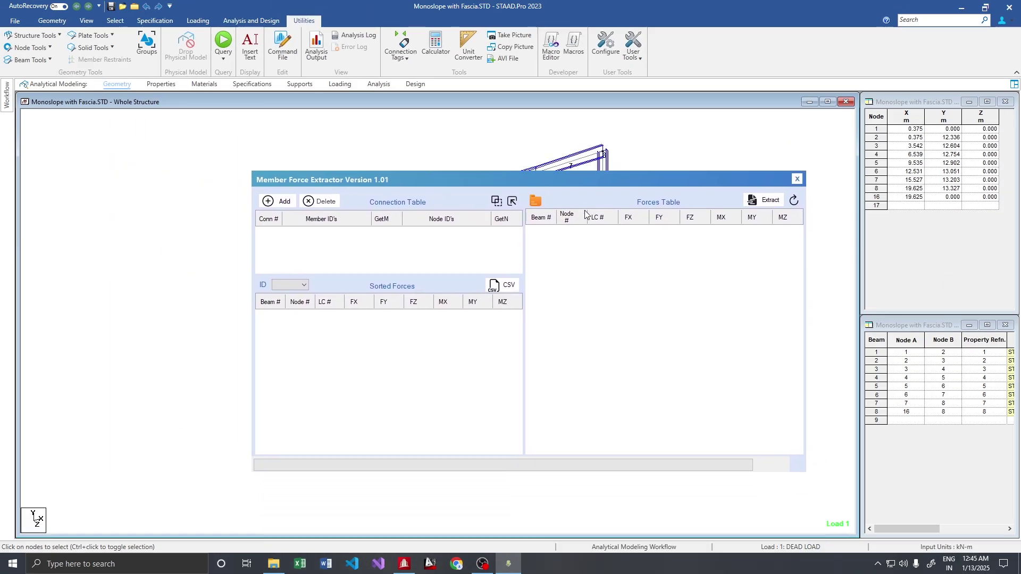
pyautogui.click(759, 205)
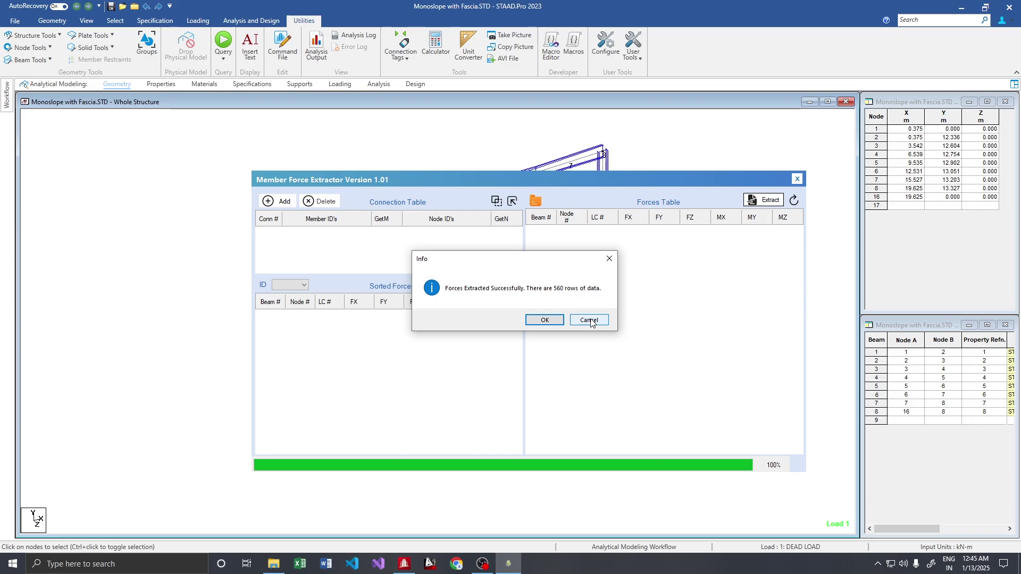
pyautogui.click(543, 319)
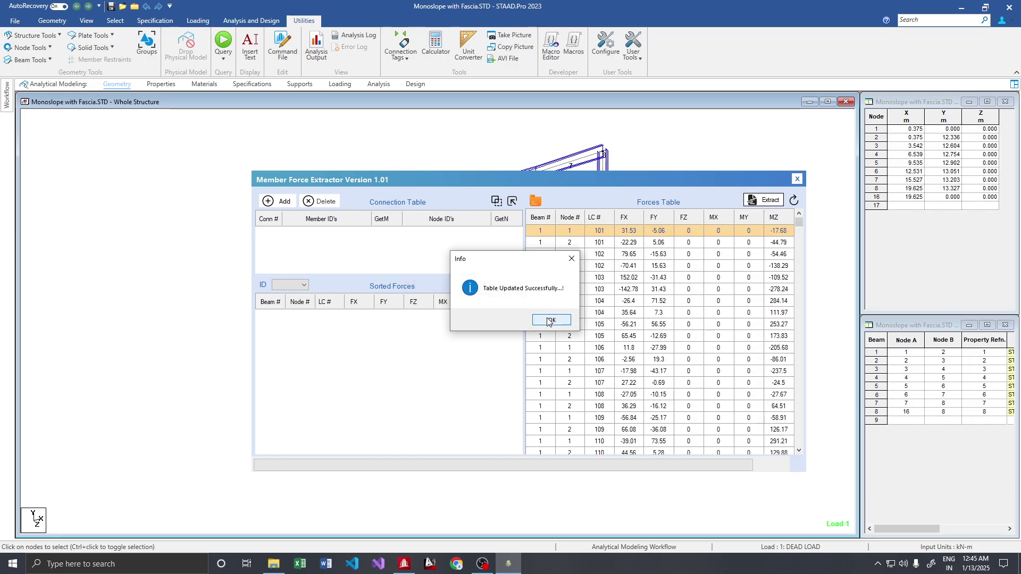
pyautogui.click(550, 320)
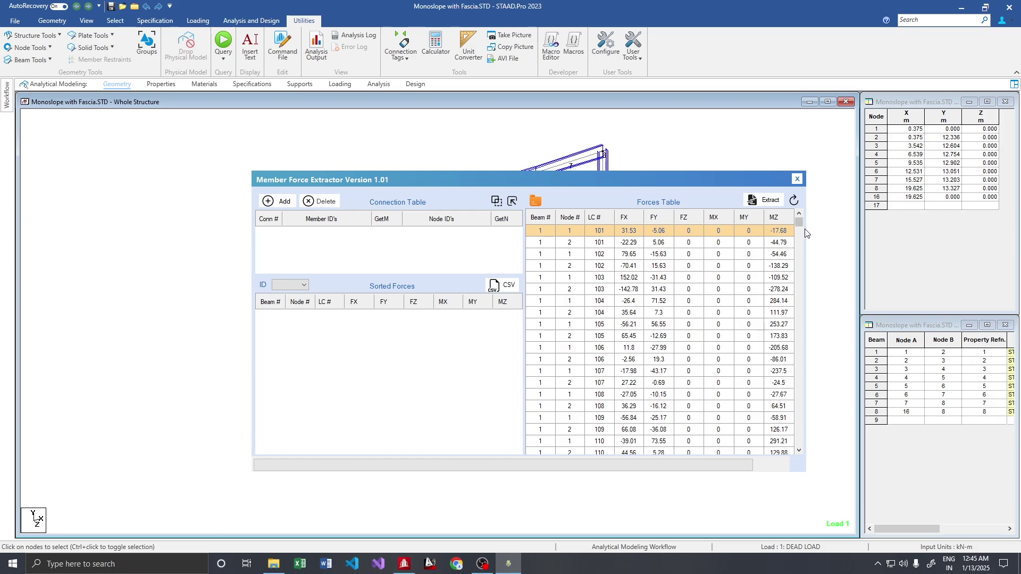
pyautogui.scroll(-5, 798, 308)
pyautogui.scroll(5, 800, 276)
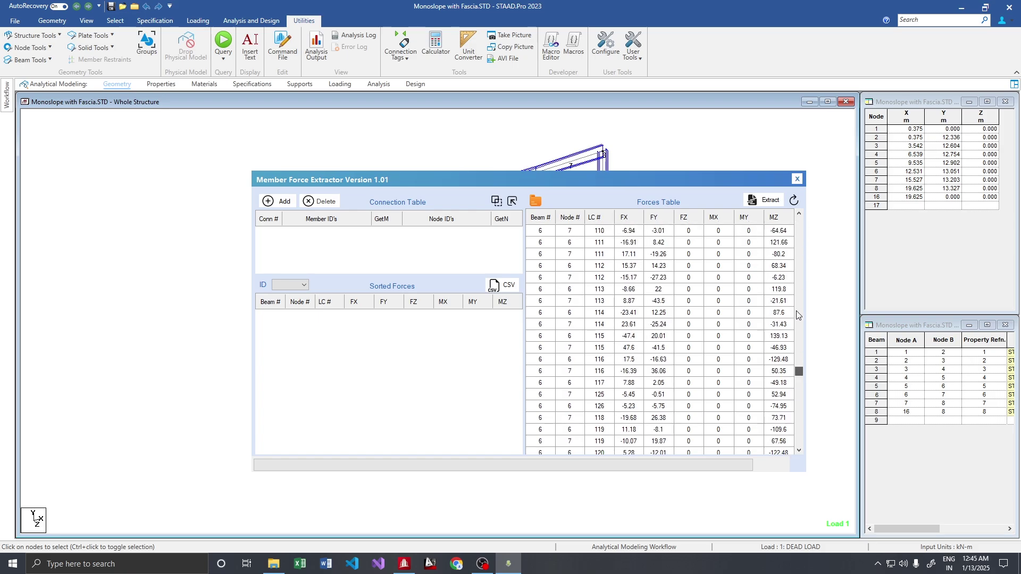
# - Refresh the Forces Table with the extracted member forces
pyautogui.click(794, 200)
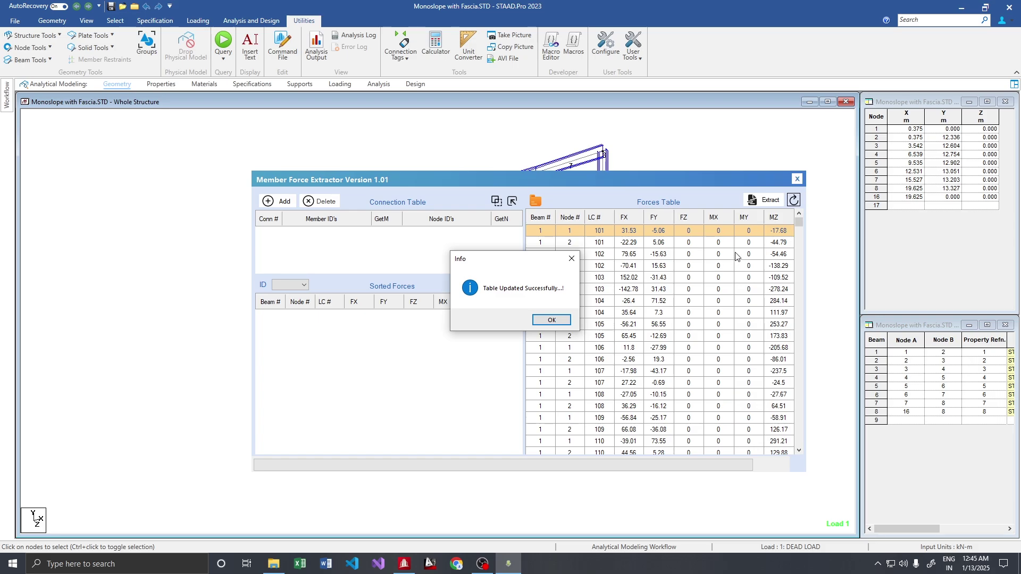
pyautogui.click(552, 321)
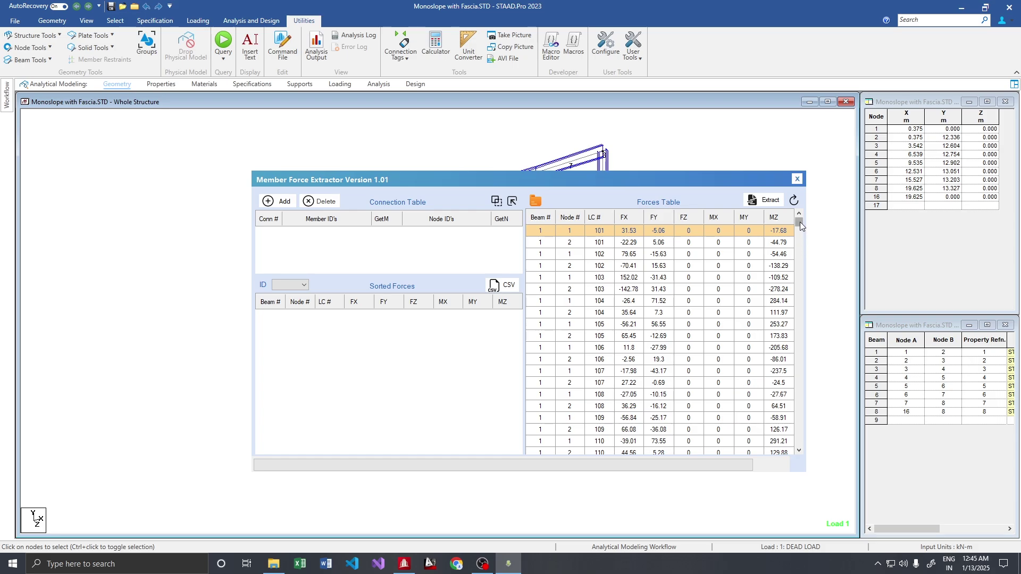
pyautogui.moveTo(799, 222); pyautogui.dragTo(822, 220)
# - Reduce the Member Force Extractor to its Connection Table, keep it always on top, and place it beside the portal frame
pyautogui.moveTo(485, 180); pyautogui.dragTo(692, 173)
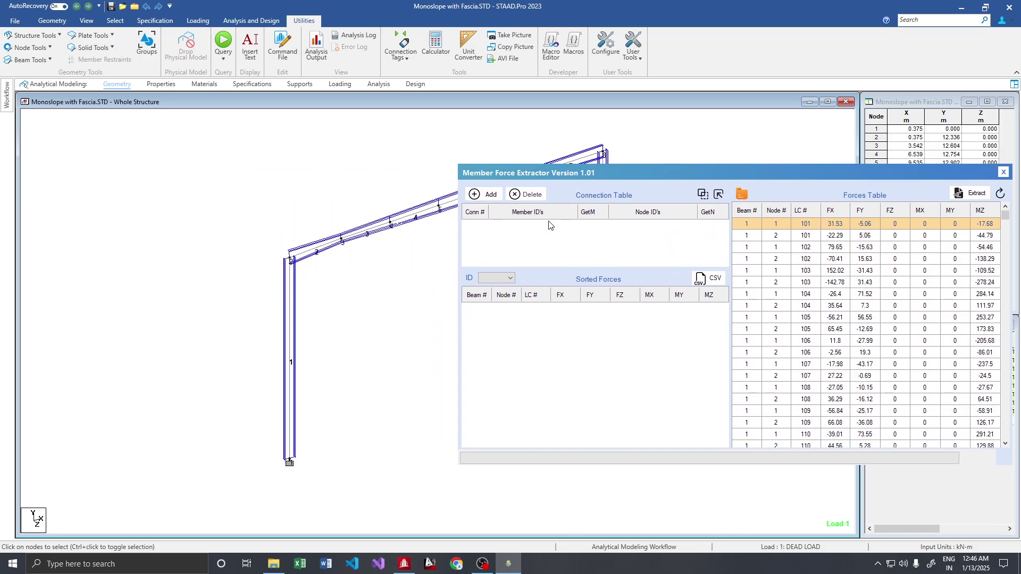
pyautogui.moveTo(364, 238); pyautogui.dragTo(303, 239, button='middle')
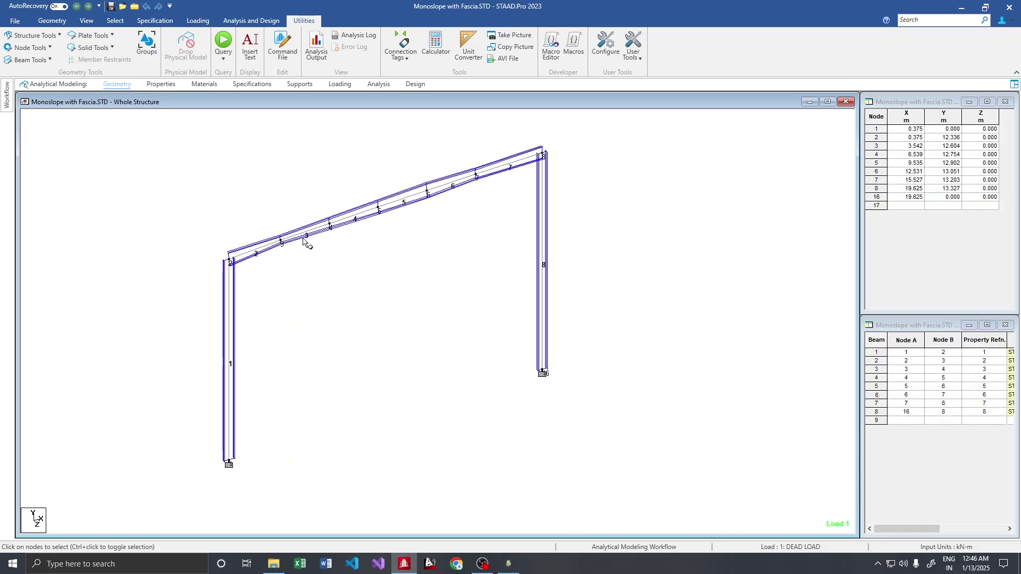
pyautogui.click(516, 567)
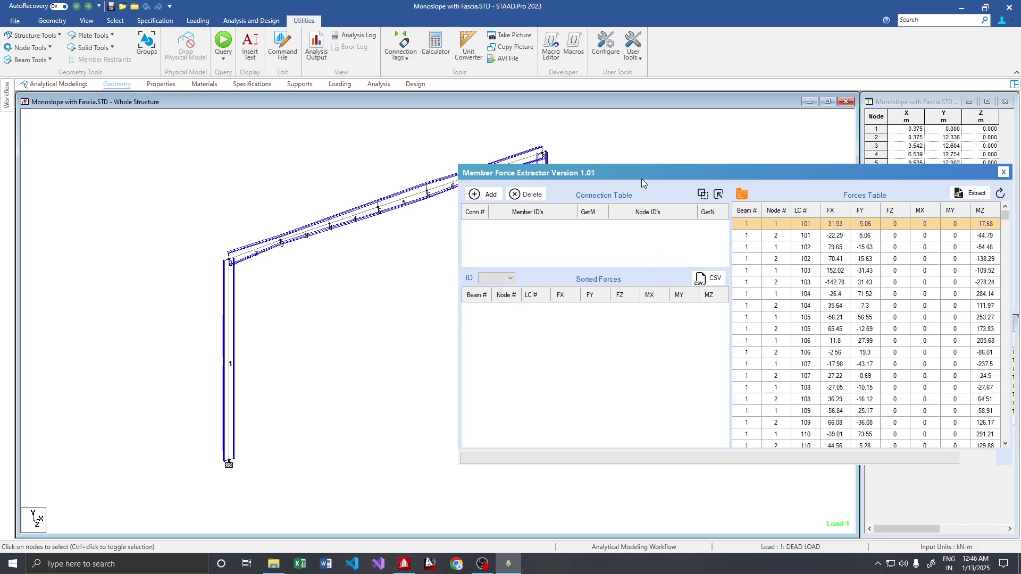
pyautogui.moveTo(641, 178); pyautogui.dragTo(551, 161)
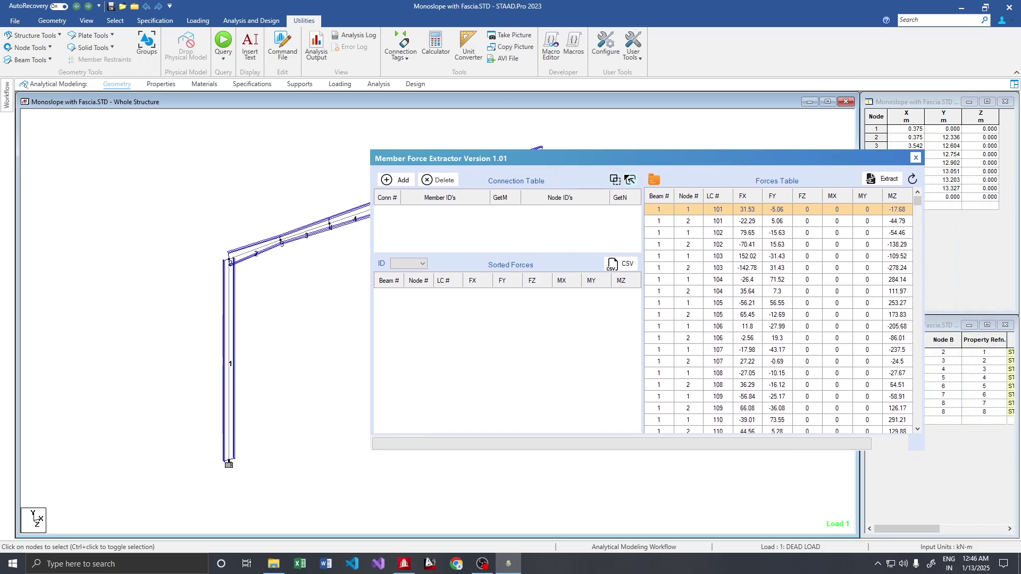
pyautogui.click(633, 183)
pyautogui.moveTo(553, 162); pyautogui.dragTo(738, 133)
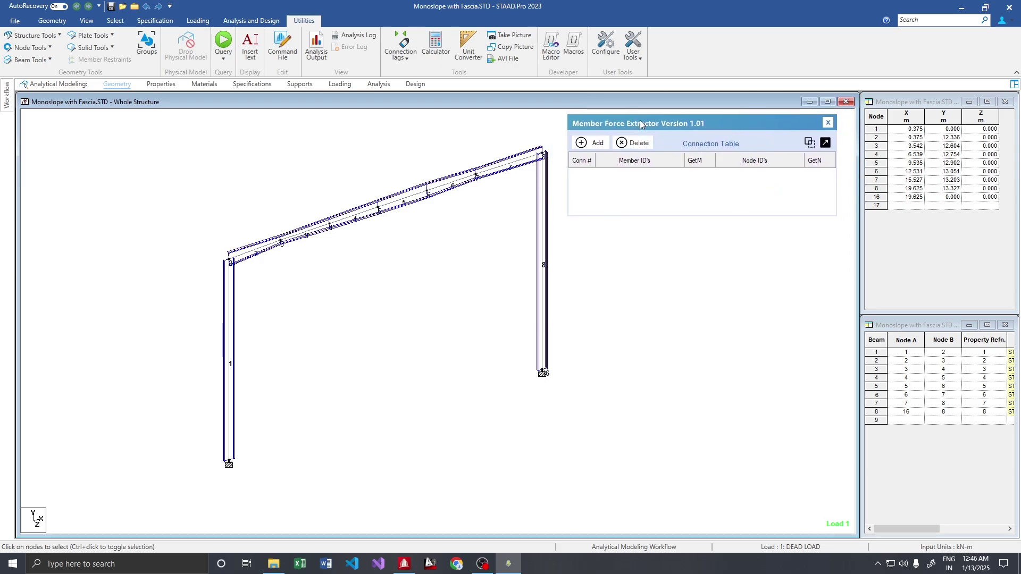
pyautogui.moveTo(639, 121)
pyautogui.mouseDown()
pyautogui.moveTo(701, 75)
pyautogui.moveTo(650, 111)
pyautogui.moveTo(651, 124)
pyautogui.mouseUp()
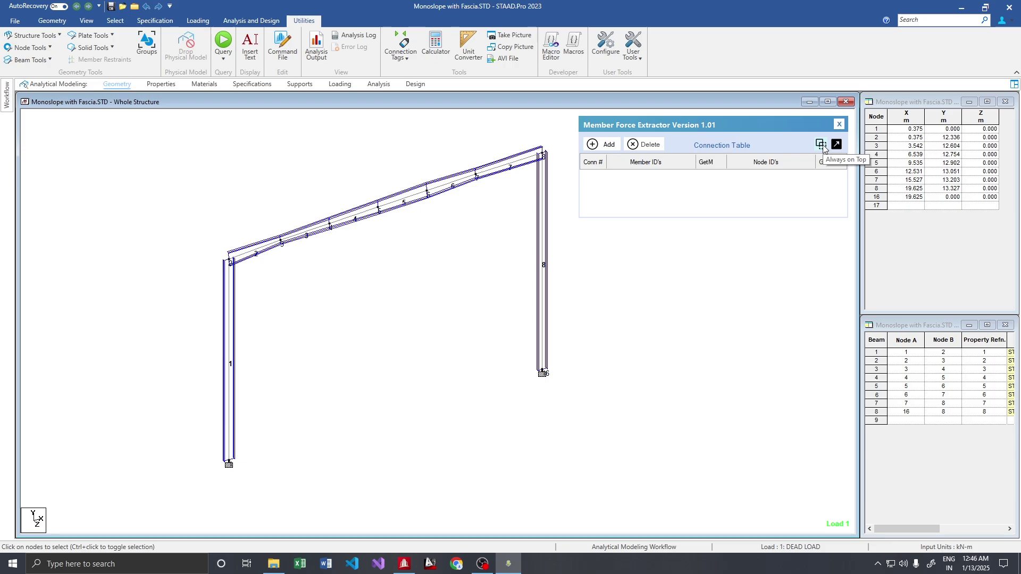
pyautogui.moveTo(669, 125); pyautogui.dragTo(660, 139)
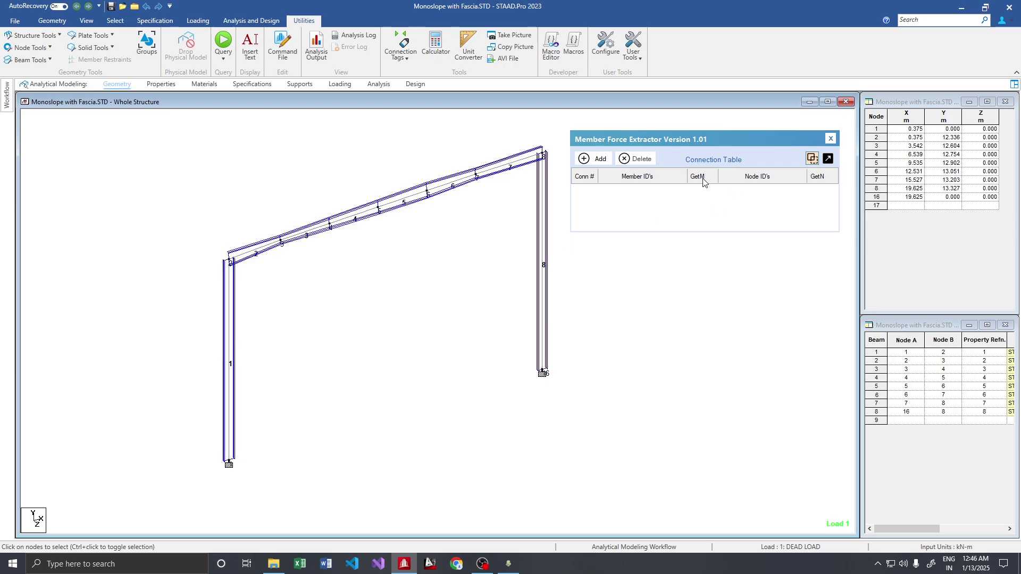
pyautogui.moveTo(693, 138); pyautogui.dragTo(682, 124)
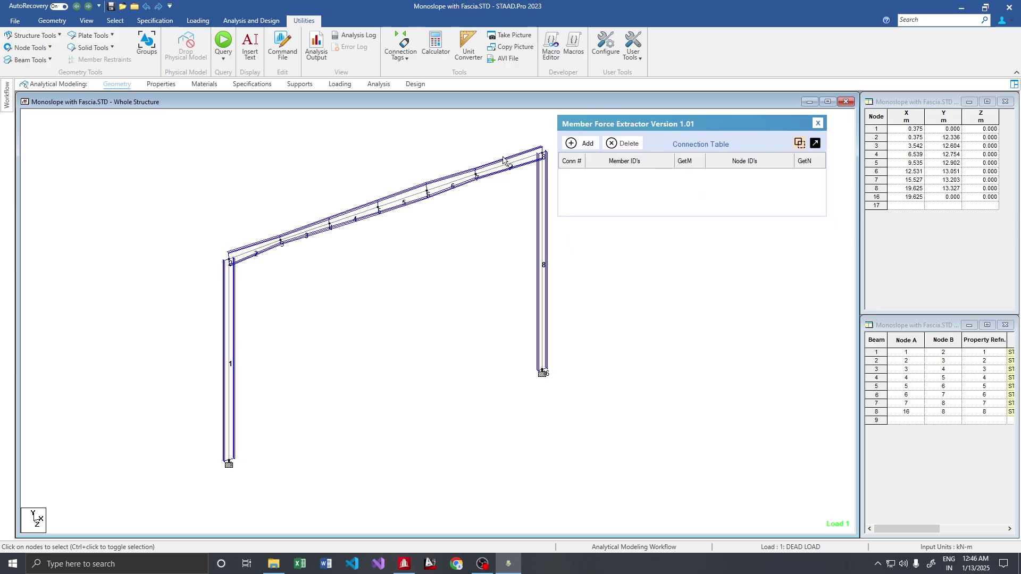
# - Add a new connection row to the Connection Table
pyautogui.click(589, 142)
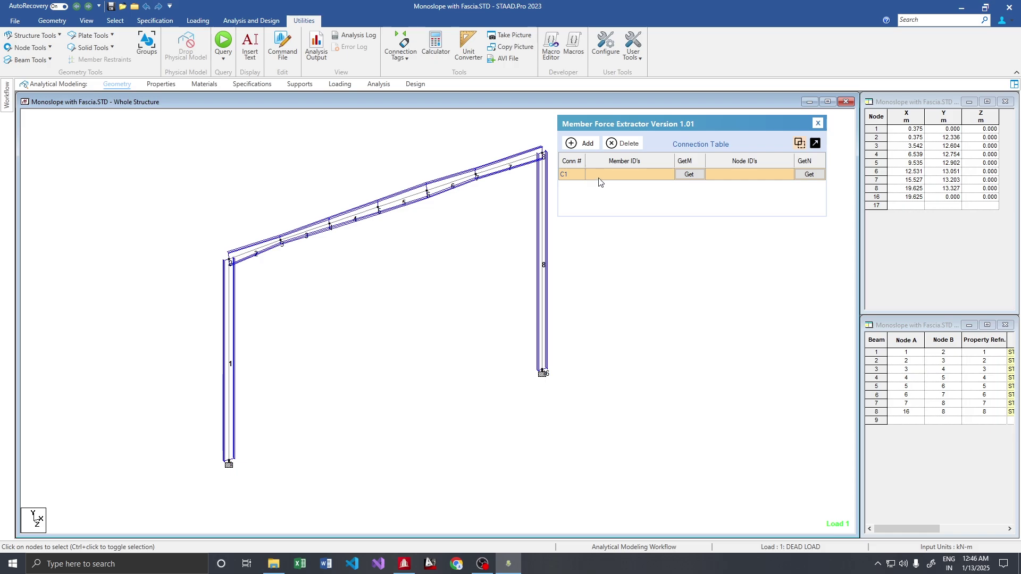
pyautogui.click(229, 259)
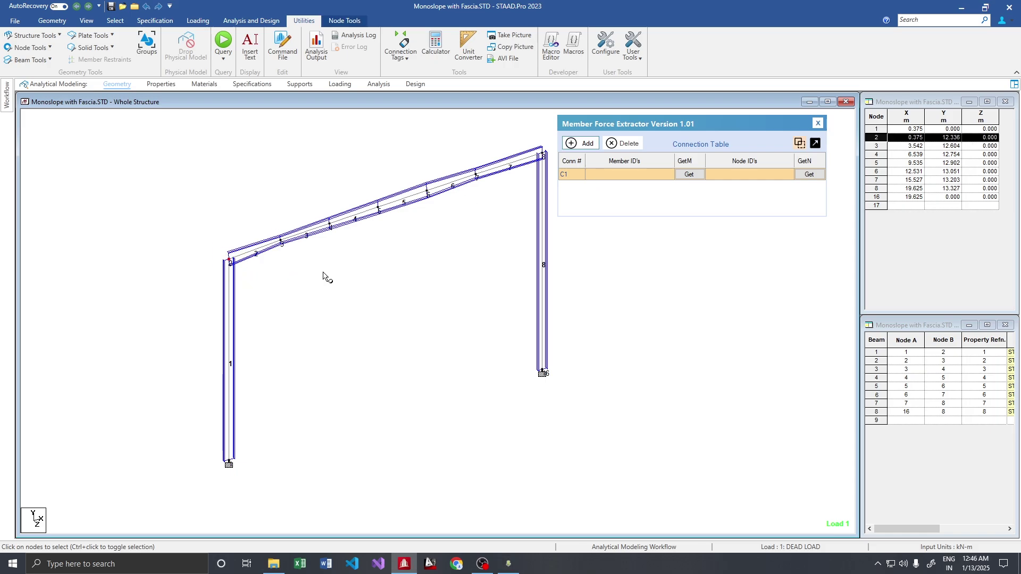
pyautogui.keyDown('ctrl'); pyautogui.click(540, 162); pyautogui.keyUp('ctrl')
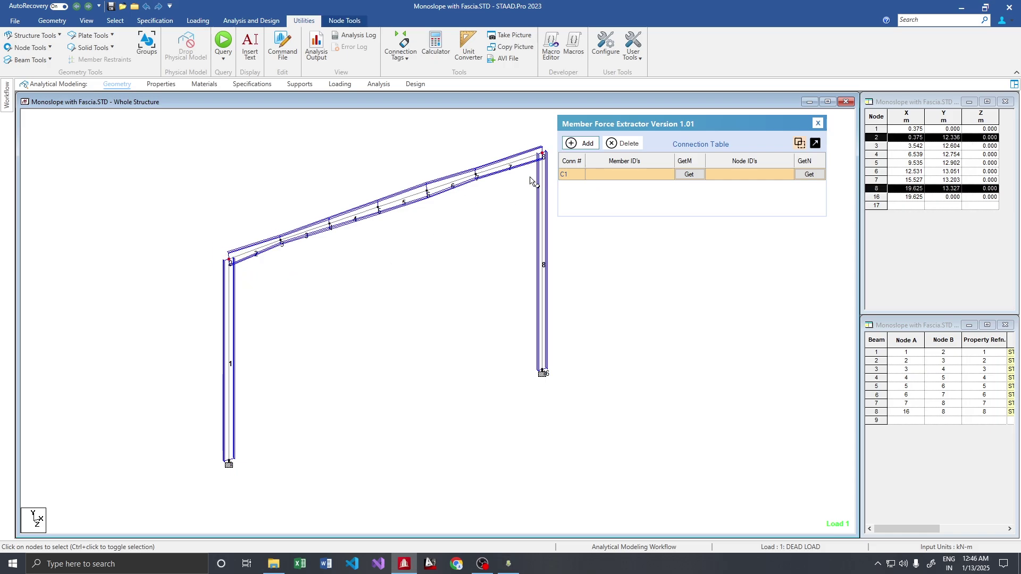
pyautogui.click(420, 263)
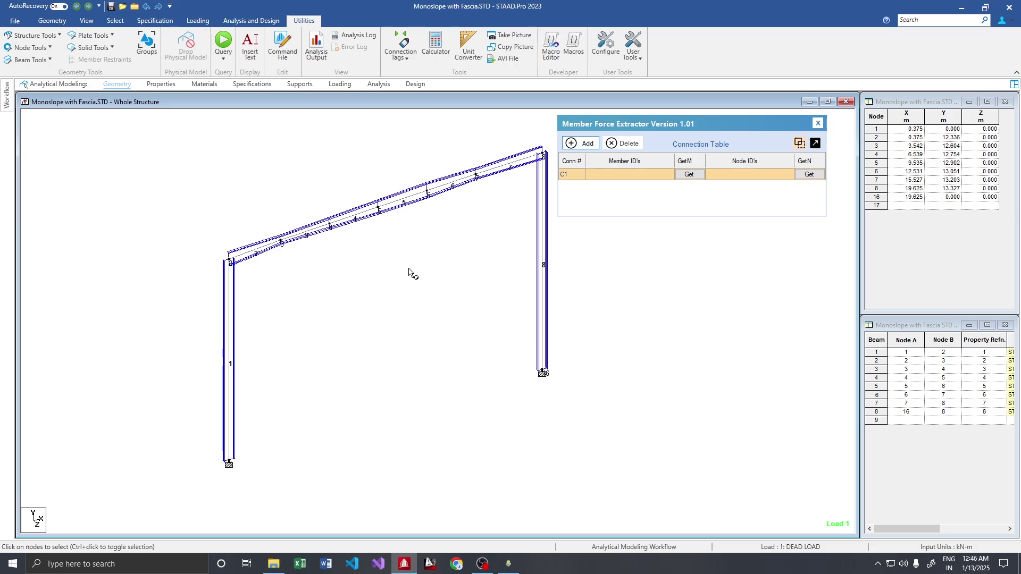
# - Select the two columns and the adjoining end rafters, members 1, 2, 8 and 7, and assign them to connection C1
pyautogui.click(238, 291)
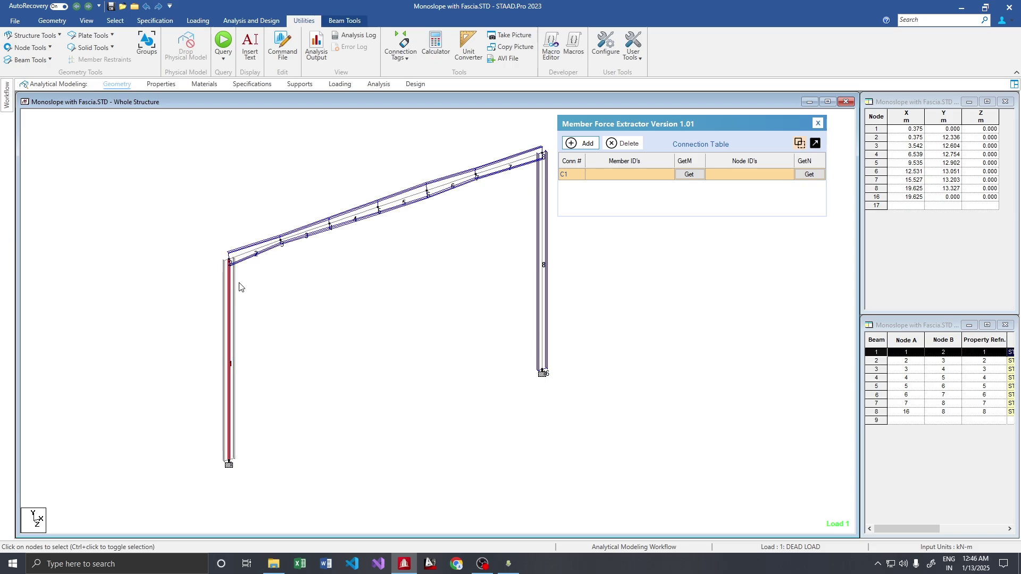
pyautogui.keyDown('ctrl'); pyautogui.click(255, 260); pyautogui.keyUp('ctrl')
pyautogui.keyDown('ctrl'); pyautogui.click(544, 202); pyautogui.keyUp('ctrl')
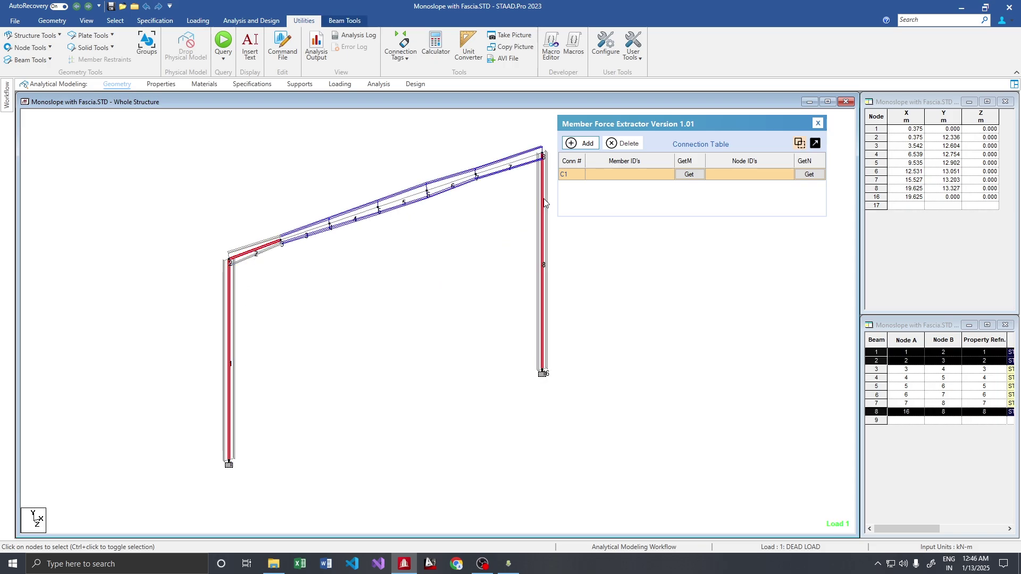
pyautogui.keyDown('ctrl'); pyautogui.click(513, 164); pyautogui.keyUp('ctrl')
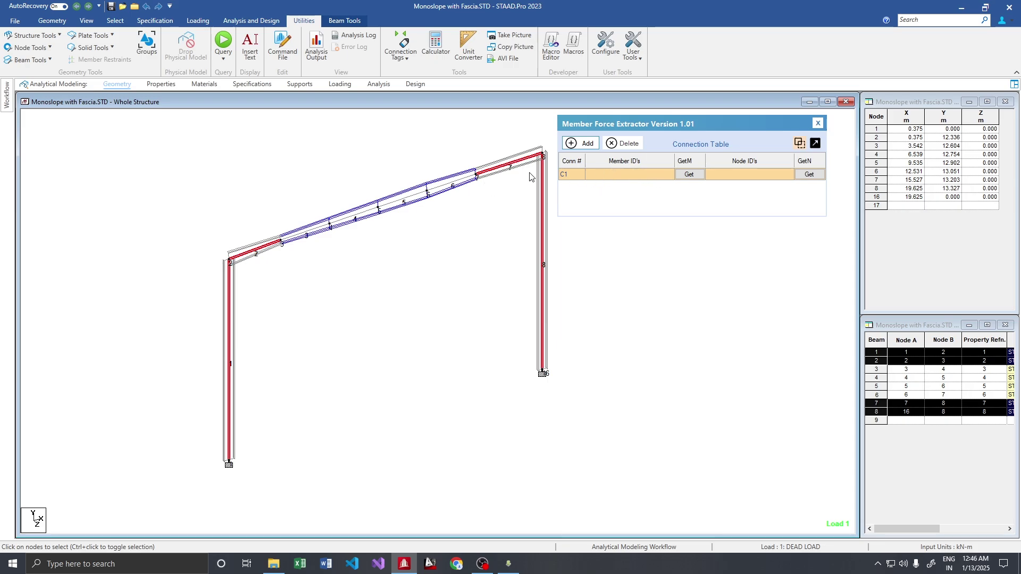
pyautogui.click(690, 178)
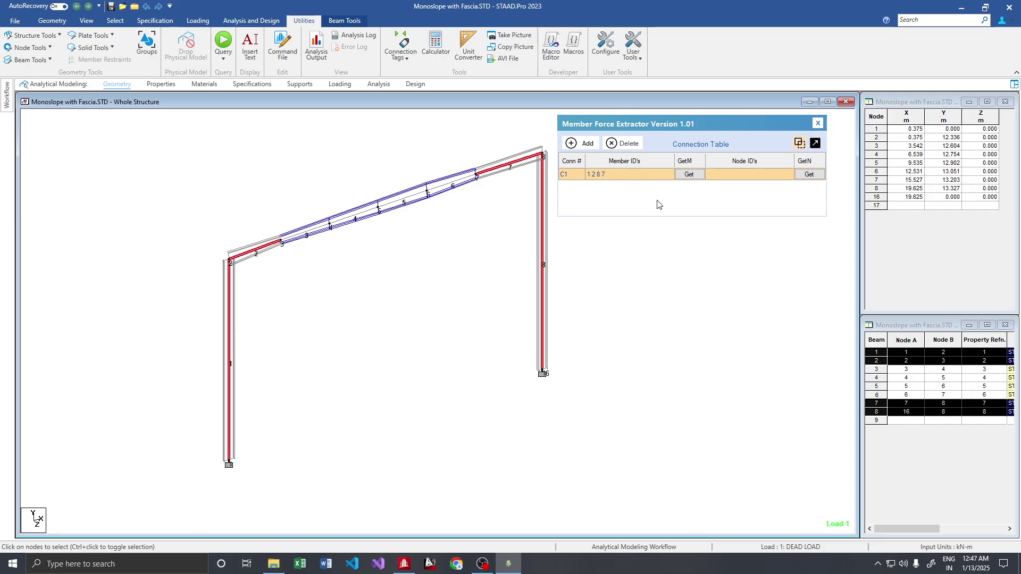
# - Select nodes 2 and 8 at the two column-to-rafter joints and assign them to connection C1
pyautogui.click(726, 175)
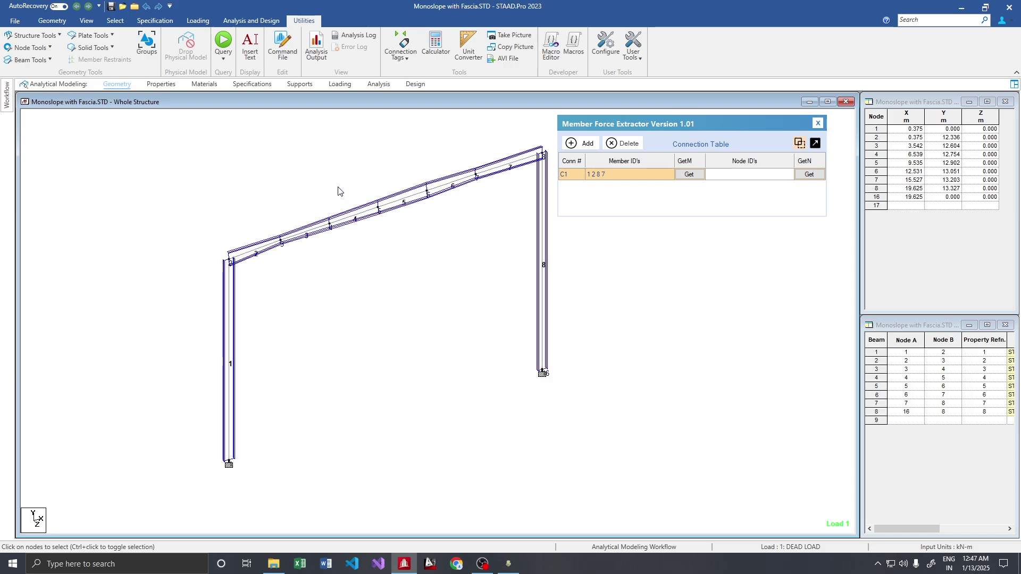
pyautogui.moveTo(219, 254); pyautogui.dragTo(245, 273)
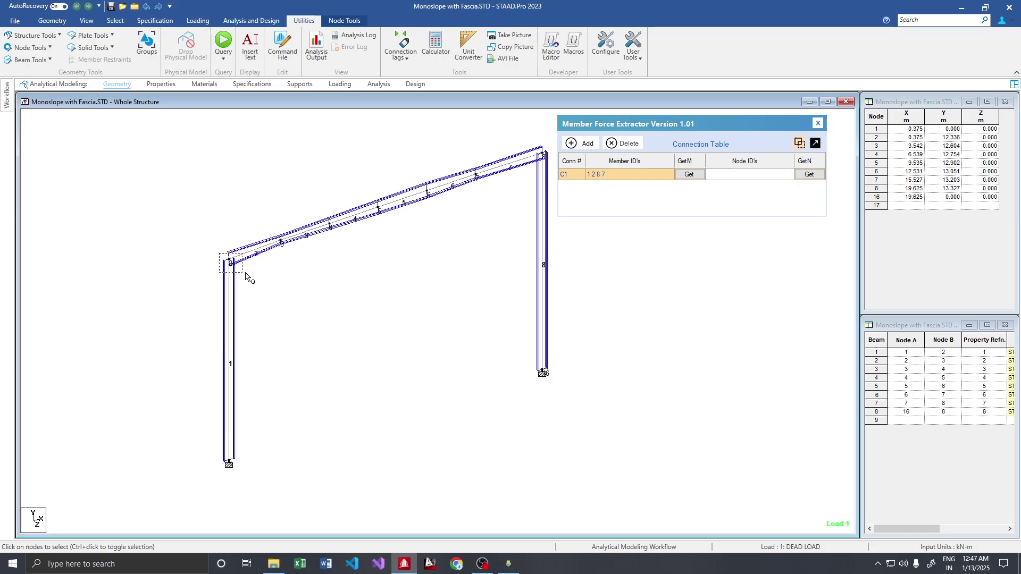
pyautogui.keyDown('ctrl'); pyautogui.click(543, 155); pyautogui.keyUp('ctrl')
pyautogui.click(809, 174)
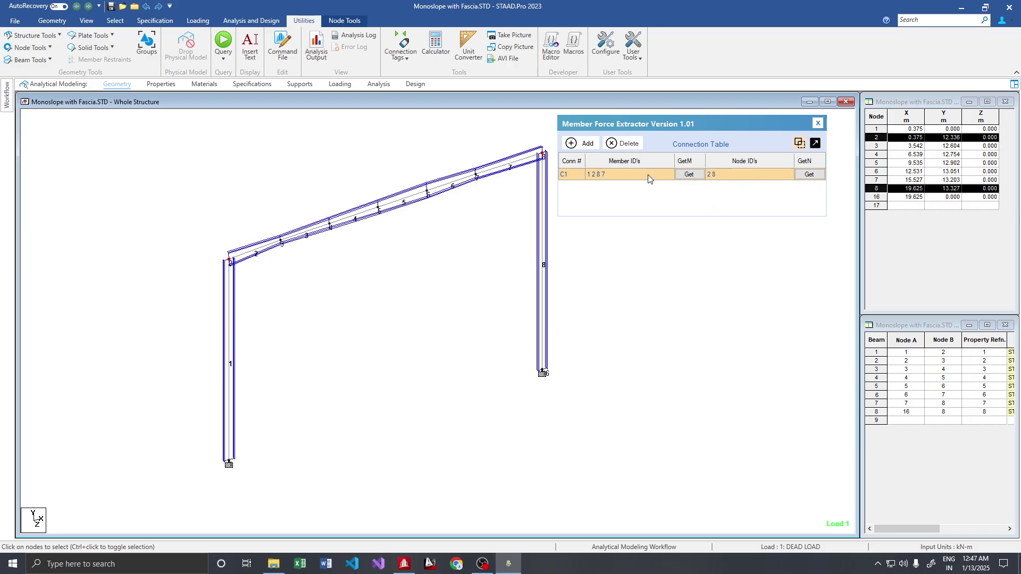
# - Highlight rafter nodes 4 and 7 in the frame and add a second connection row to the Connection Table
pyautogui.click(330, 225)
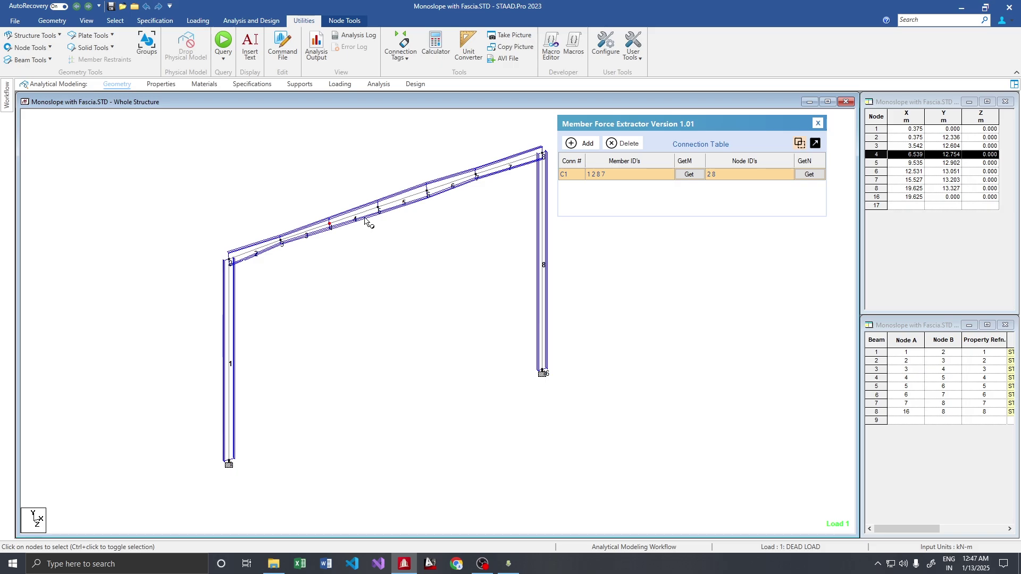
pyautogui.keyDown('ctrl'); pyautogui.click(476, 174); pyautogui.keyUp('ctrl')
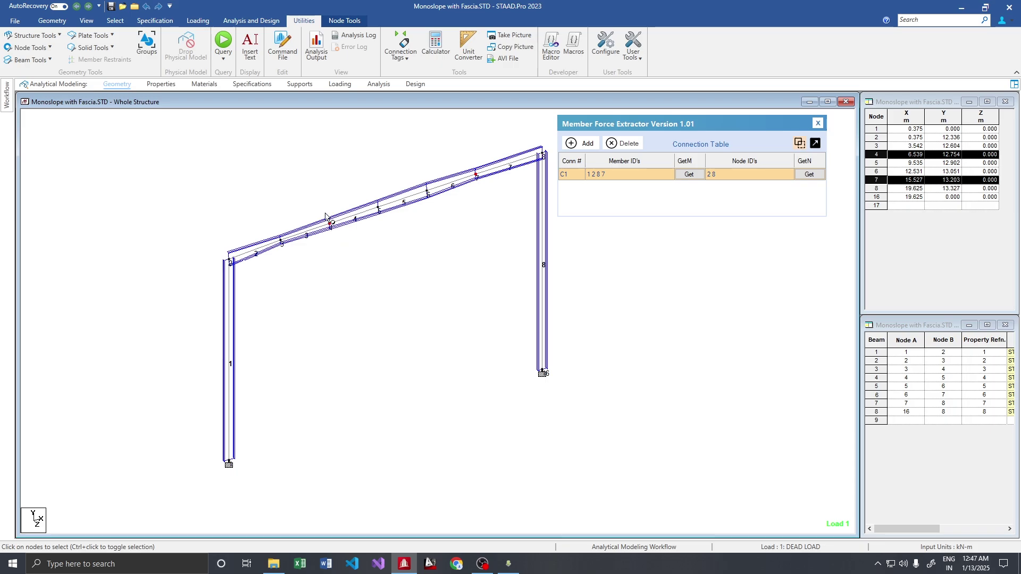
pyautogui.moveTo(319, 203); pyautogui.dragTo(348, 237)
pyautogui.keyDown('ctrl'); pyautogui.moveTo(469, 162); pyautogui.dragTo(483, 193); pyautogui.keyUp('ctrl')
pyautogui.click(582, 143)
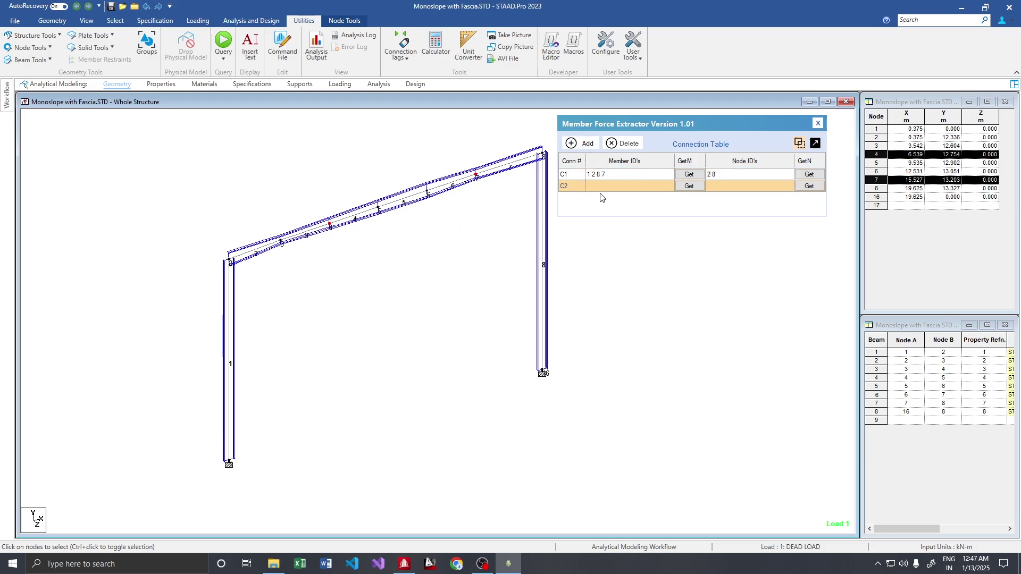
# - Select rafter members 3, 4, 6 and 7 and assign them to connection C2
pyautogui.click(342, 248)
pyautogui.click(327, 224)
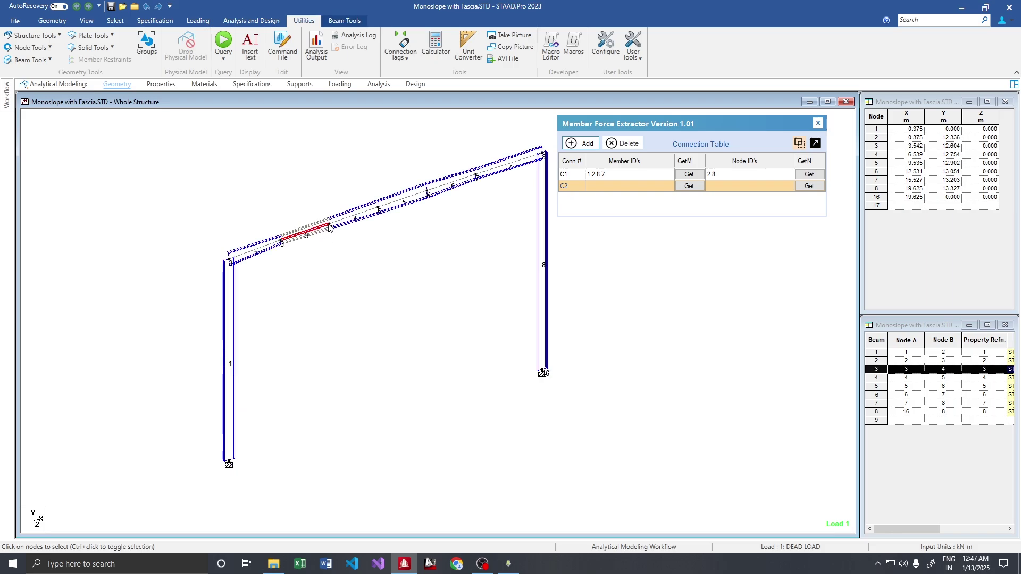
pyautogui.keyDown('ctrl'); pyautogui.click(349, 217); pyautogui.keyUp('ctrl')
pyautogui.keyDown('ctrl'); pyautogui.click(452, 186); pyautogui.keyUp('ctrl')
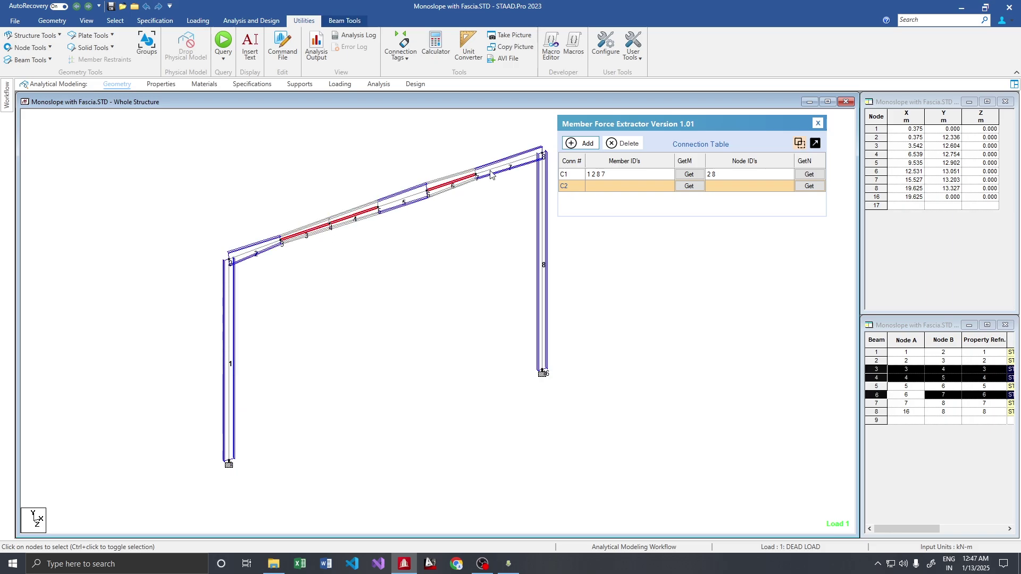
pyautogui.keyDown('ctrl'); pyautogui.click(496, 170); pyautogui.keyUp('ctrl')
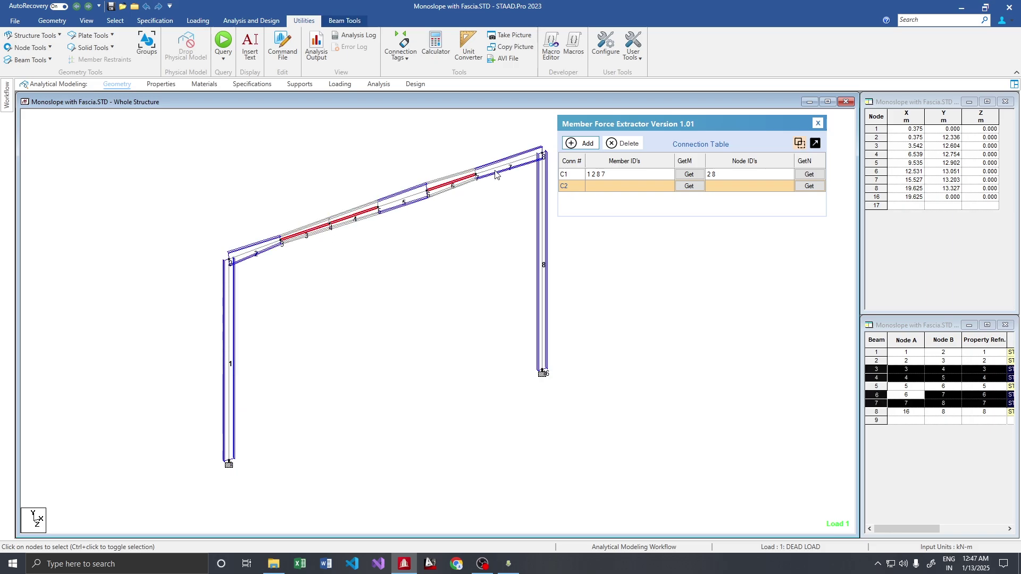
pyautogui.click(690, 186)
# - Switch to node selection, select rafter nodes 4 and 7, and assign them to connection C2
pyautogui.click(495, 250)
pyautogui.rightClick(436, 242)
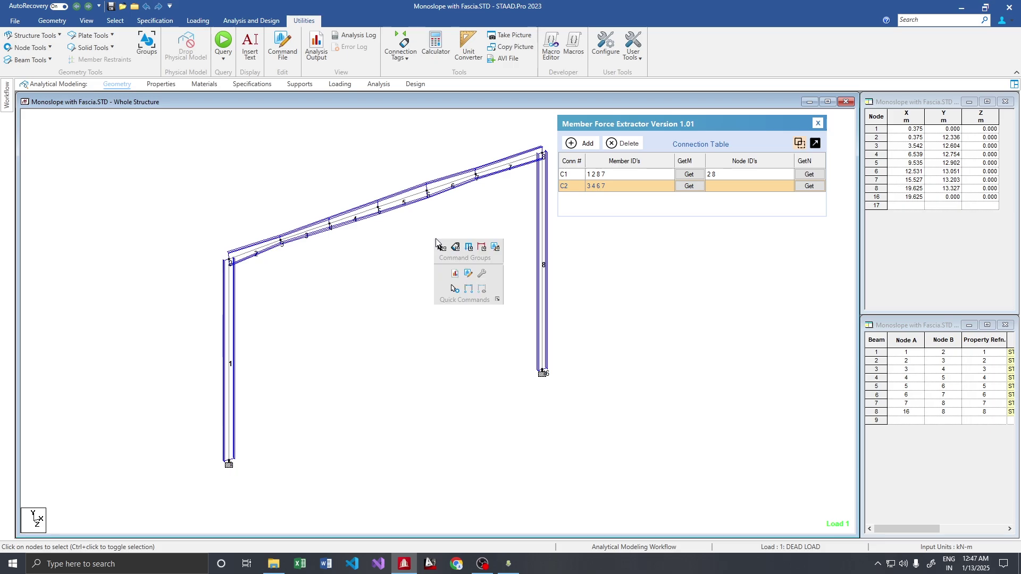
pyautogui.click(455, 289)
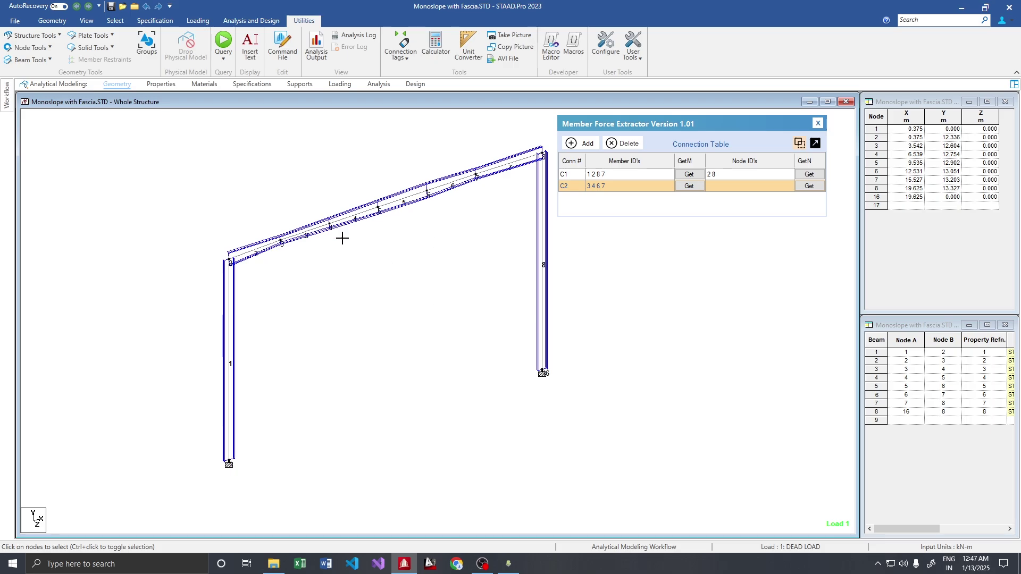
pyautogui.click(330, 224)
pyautogui.keyDown('ctrl'); pyautogui.click(477, 177); pyautogui.keyUp('ctrl')
pyautogui.click(810, 186)
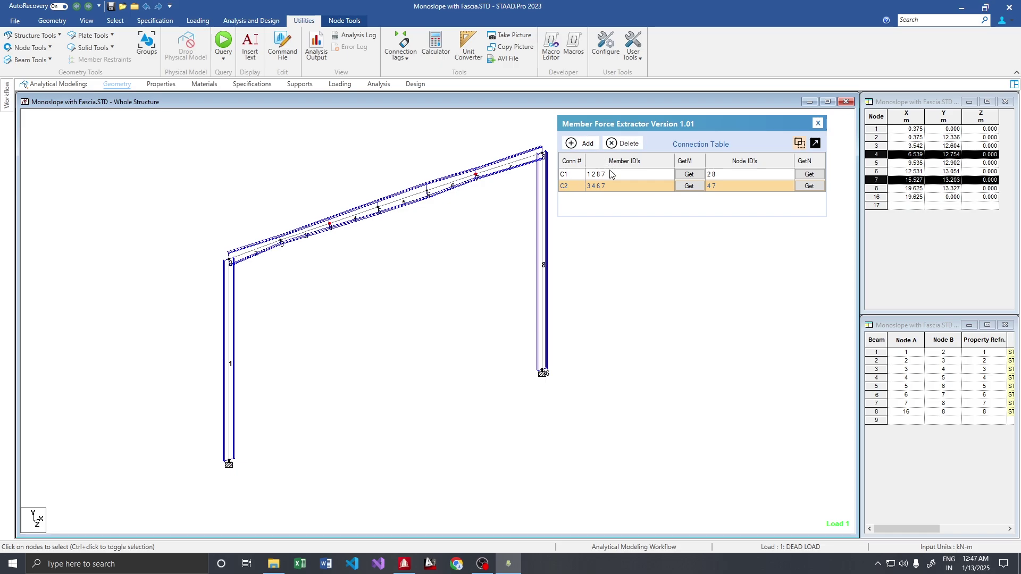
# - Expand the Member Force Extractor to its full view, reposition it, and show the sorted forces for connection C1
pyautogui.moveTo(617, 124); pyautogui.dragTo(467, 103)
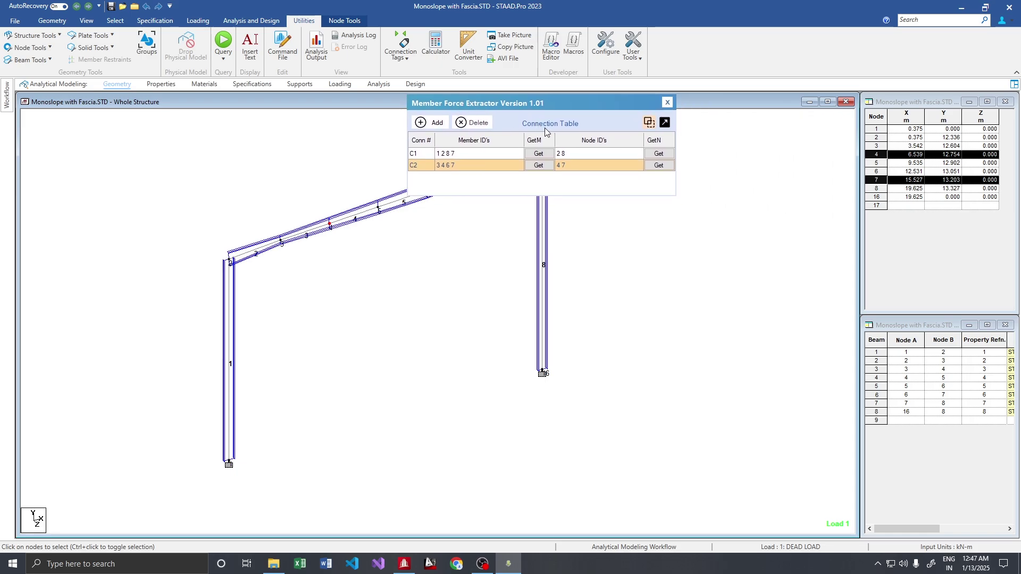
pyautogui.click(665, 123)
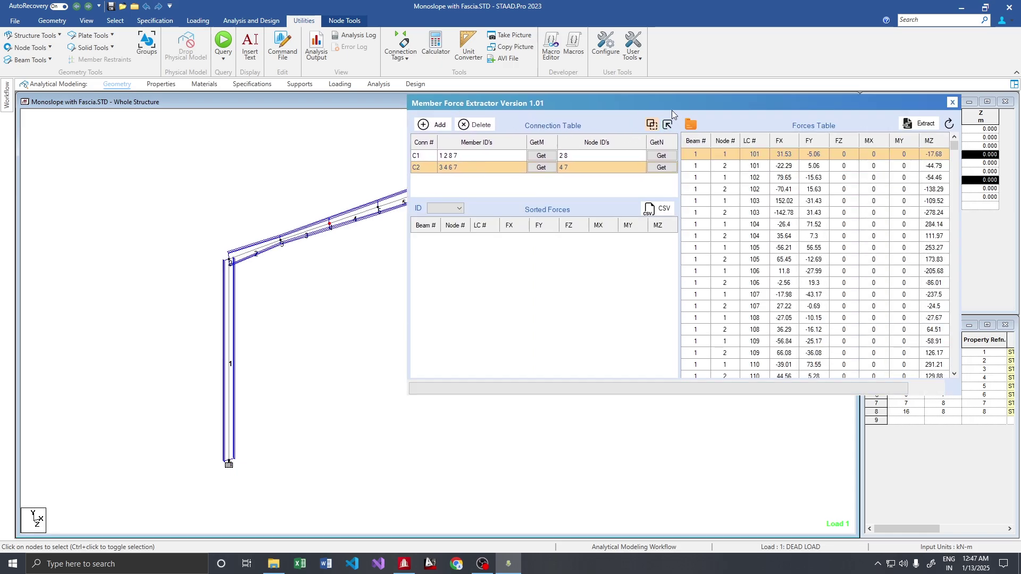
pyautogui.moveTo(665, 103); pyautogui.dragTo(500, 101)
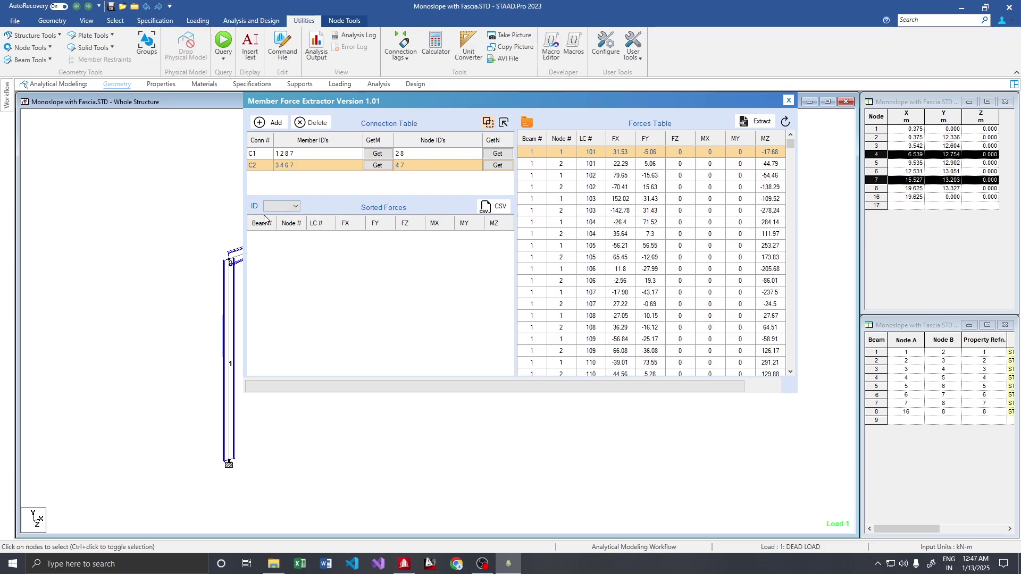
pyautogui.click(285, 207)
pyautogui.click(287, 215)
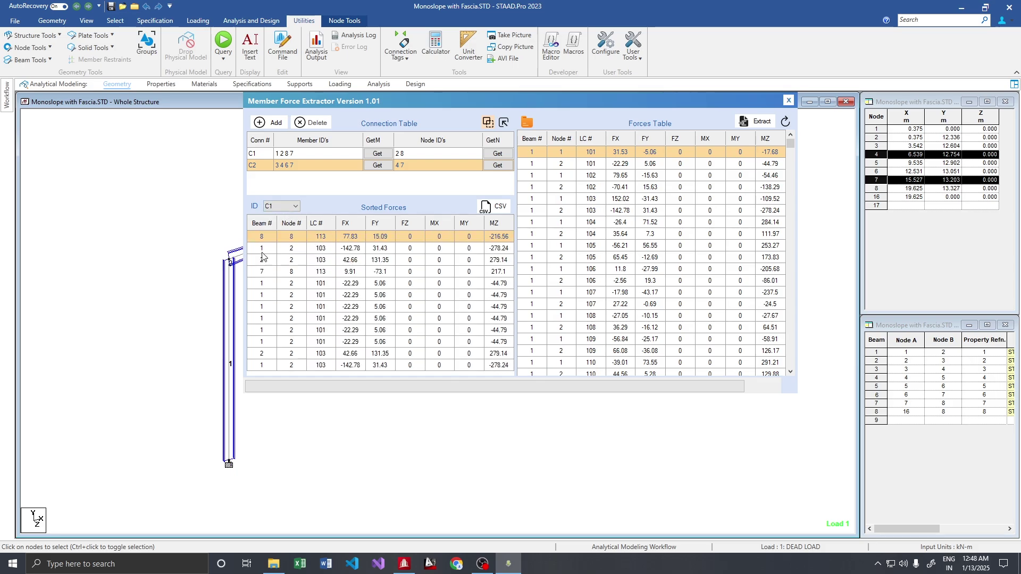
# - Examine the sorted forces of connection C1 row by row, checking the governing axial and shear forces and their load cases
pyautogui.moveTo(260, 244); pyautogui.dragTo(361, 372)
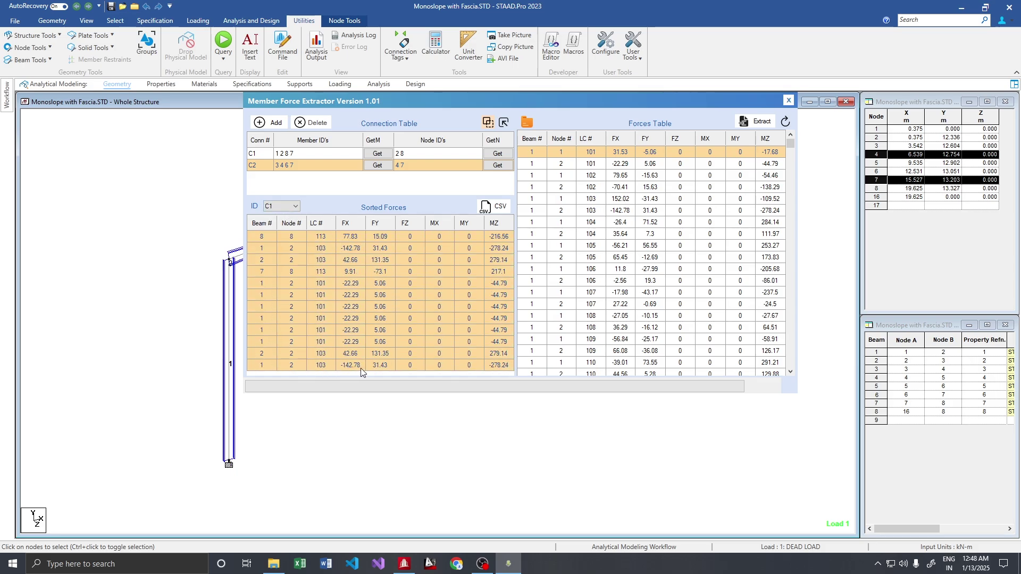
pyautogui.click(267, 236)
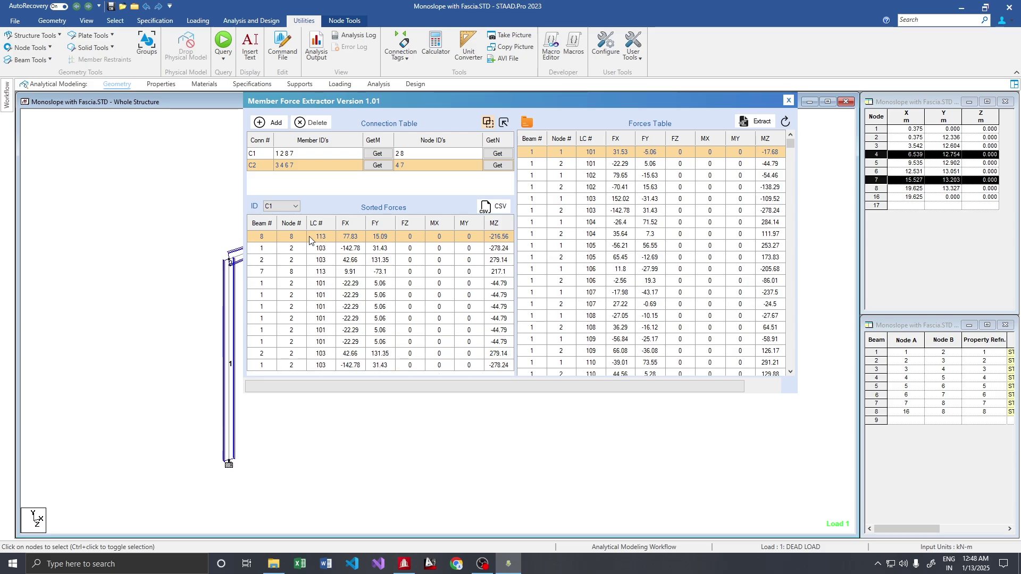
pyautogui.click(262, 236)
pyautogui.click(347, 238)
pyautogui.click(350, 249)
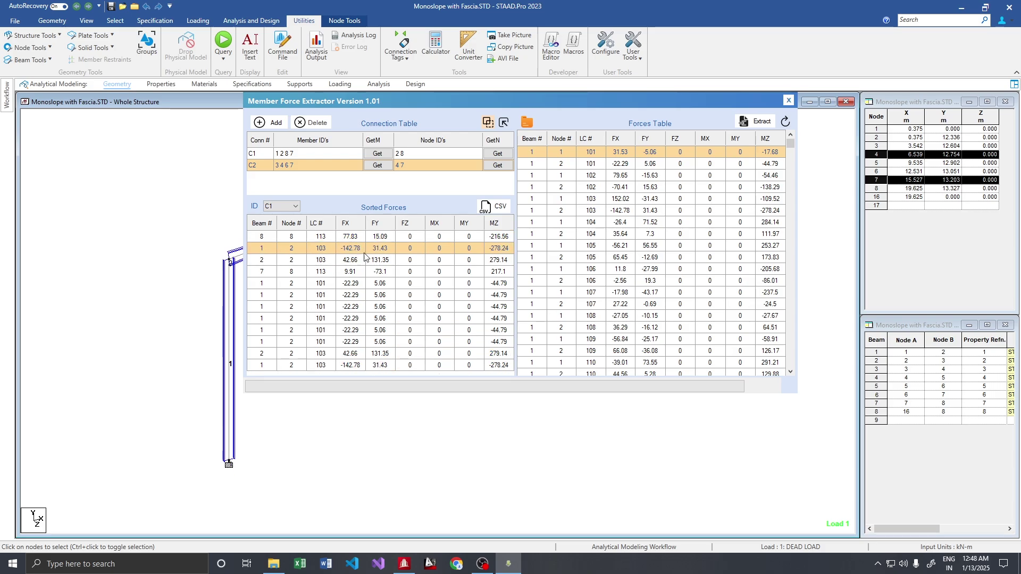
pyautogui.click(383, 261)
pyautogui.click(385, 272)
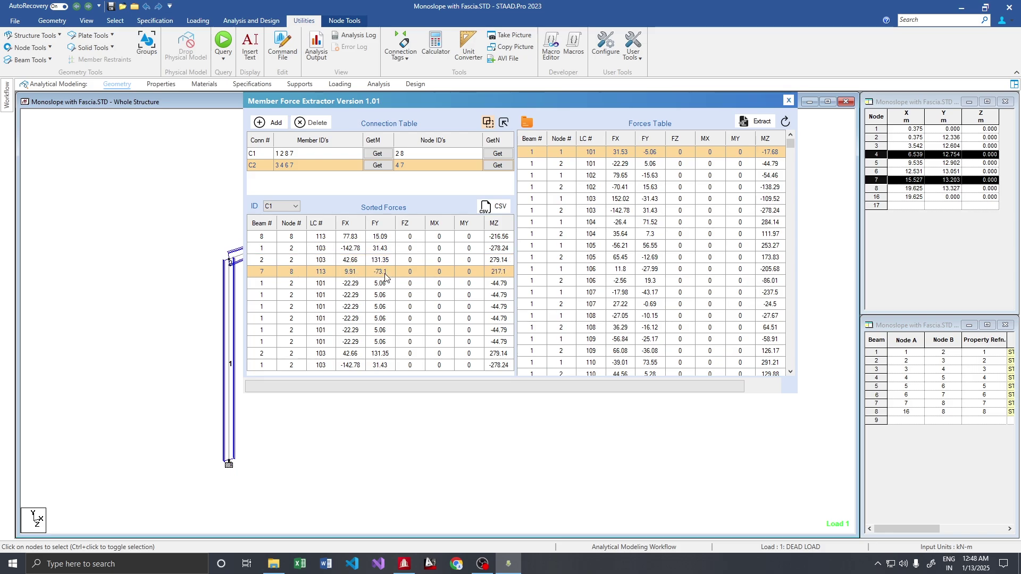
pyautogui.moveTo(317, 237); pyautogui.dragTo(314, 353)
# - Sort the forces of connection C1 by load case and by beam number, and highlight all rows
pyautogui.click(318, 223)
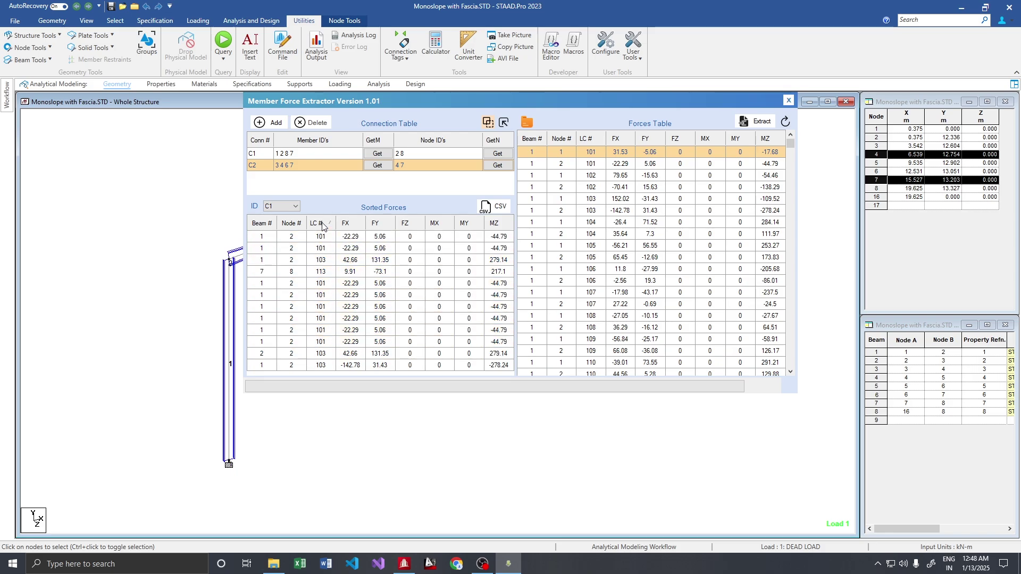
pyautogui.click(268, 224)
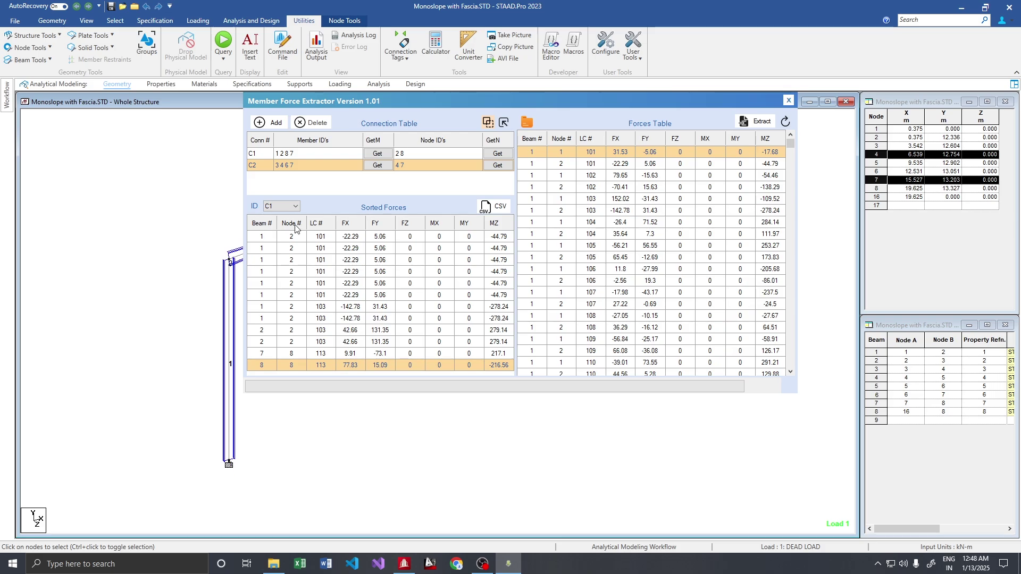
pyautogui.moveTo(274, 237); pyautogui.dragTo(456, 392)
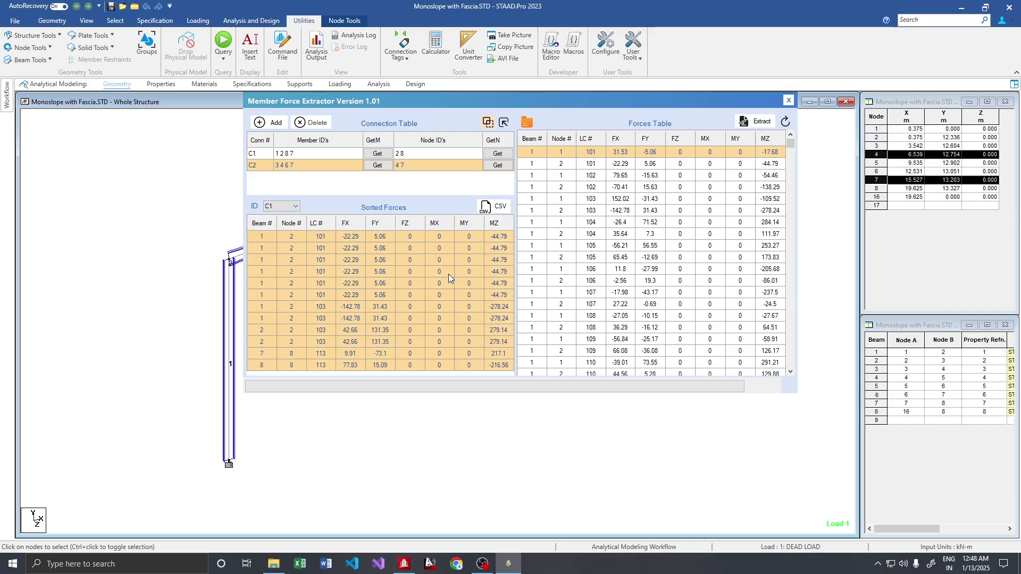
# - Show the sorted forces for connection C2 and highlight all of its rows
pyautogui.click(298, 205)
pyautogui.click(498, 205)
pyautogui.click(295, 206)
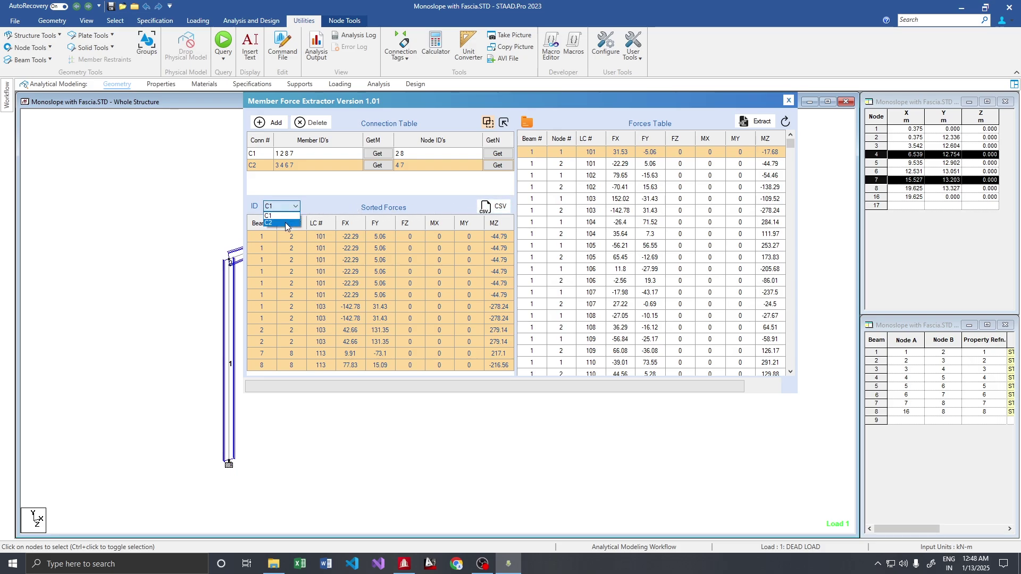
pyautogui.click(286, 224)
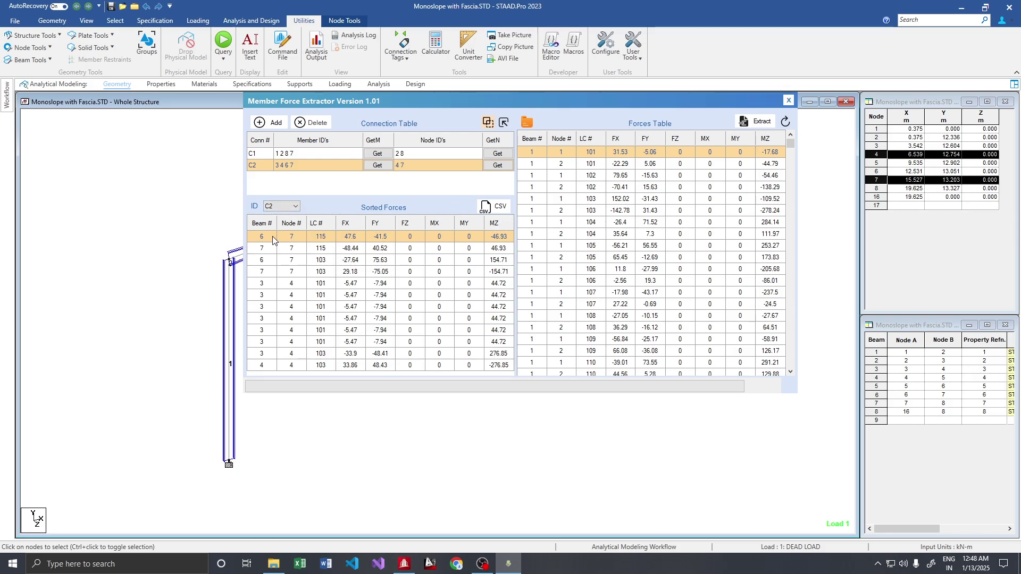
pyautogui.moveTo(264, 236); pyautogui.dragTo(417, 372)
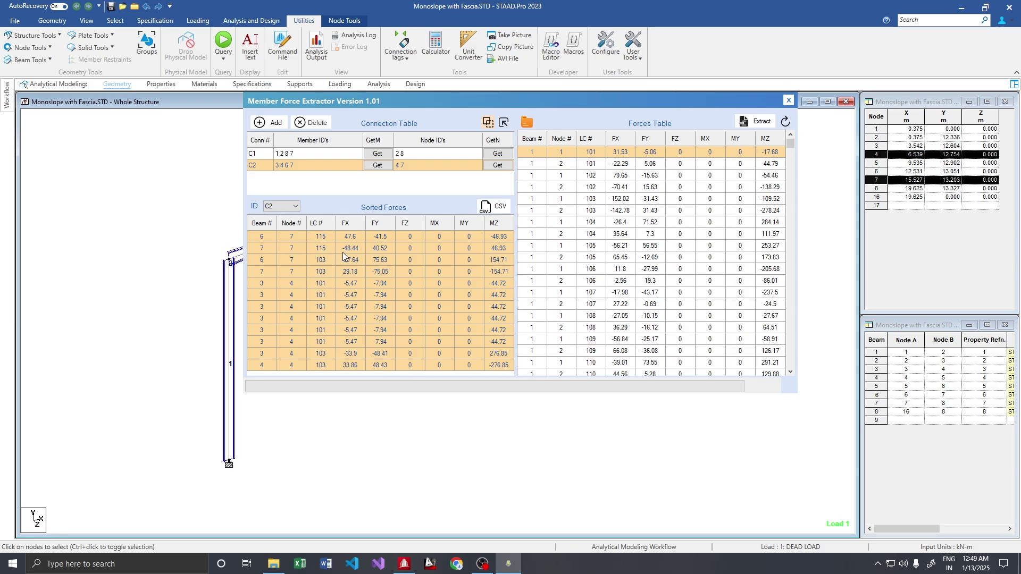
# - Export the sorted forces of connection C2 to a CSV file named c2 in the Documents folder
pyautogui.click(506, 207)
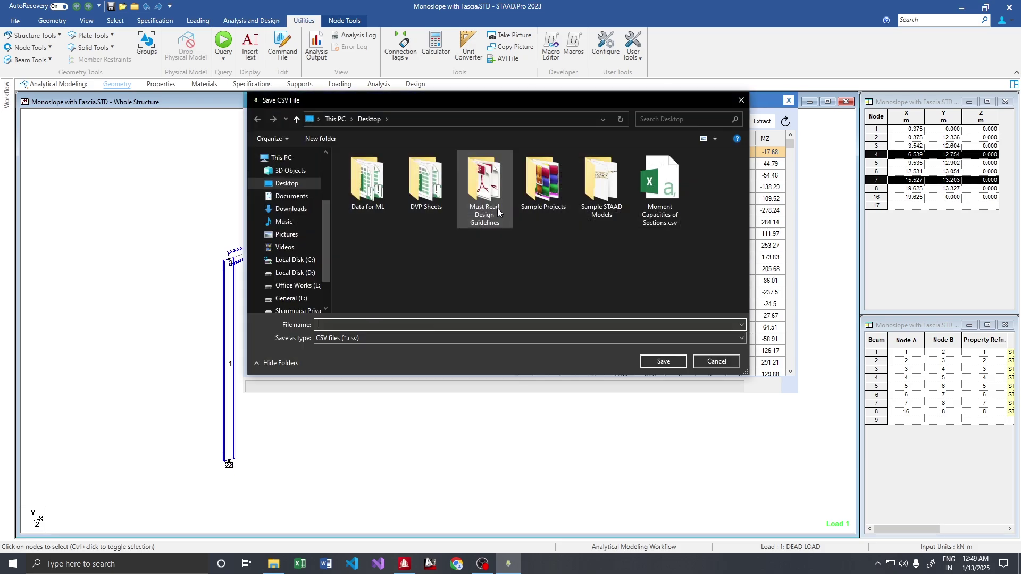
pyautogui.click(299, 200)
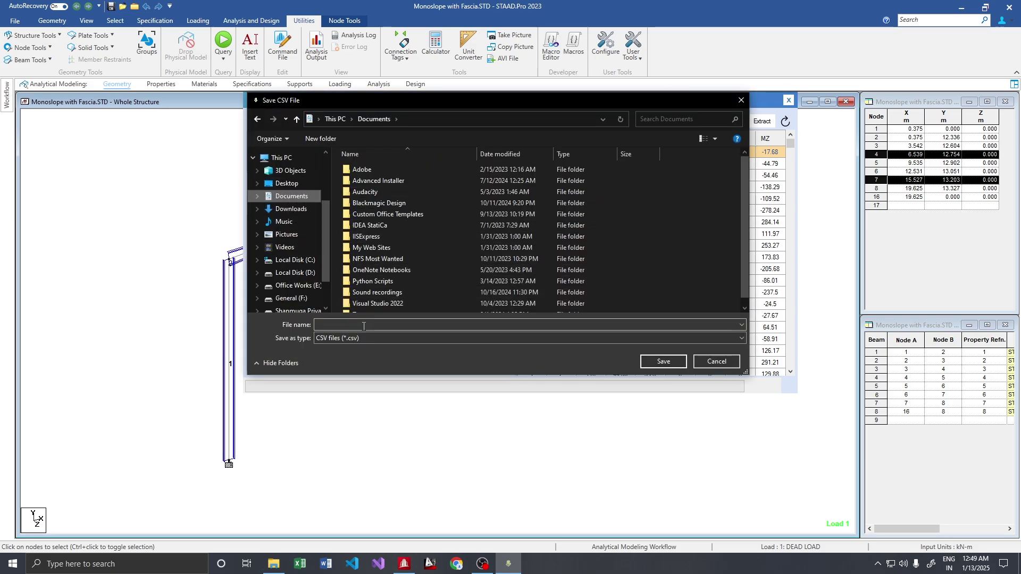
pyautogui.write('cv')
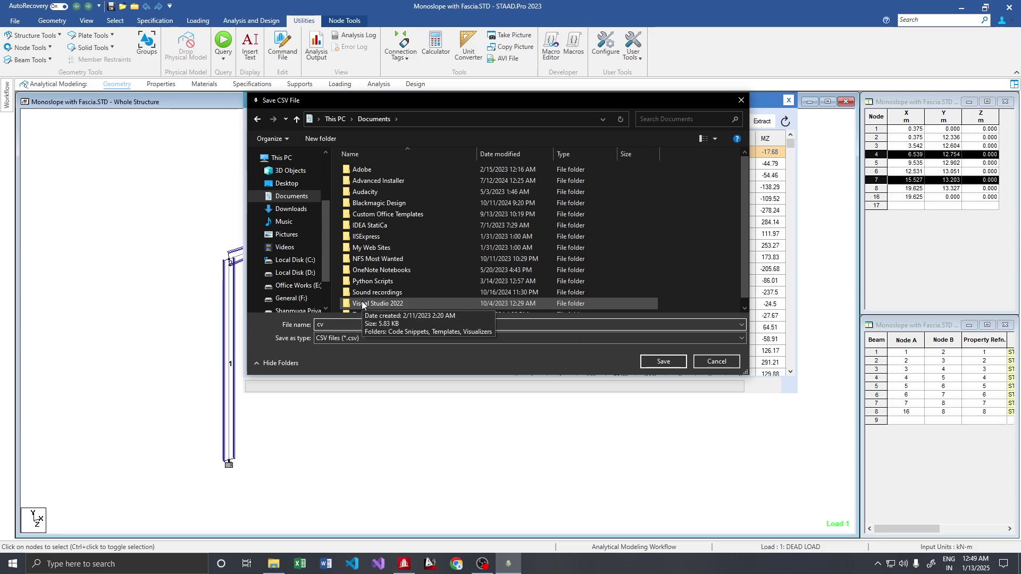
pyautogui.press('BackSpace')
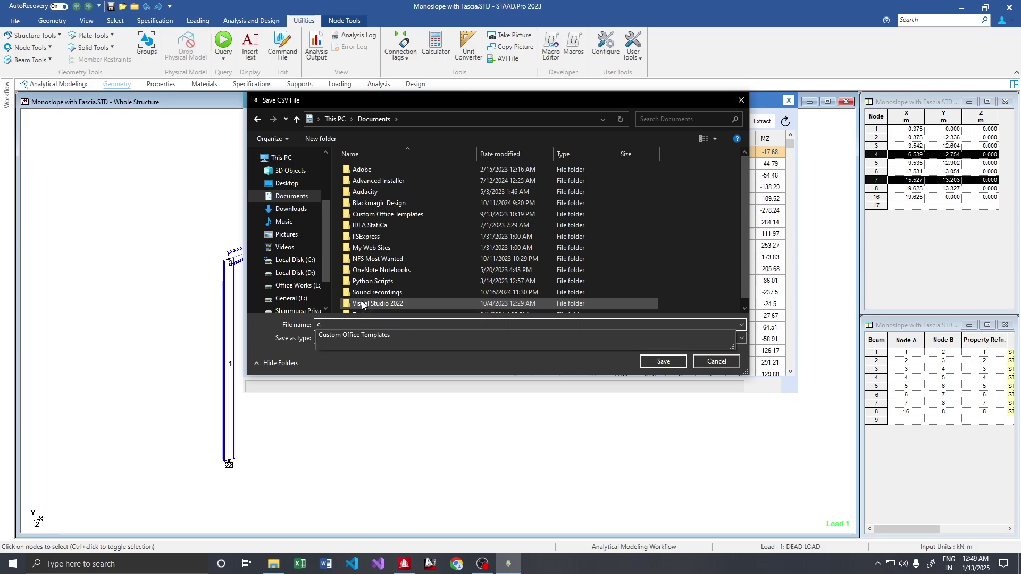
pyautogui.write('sv')
pyautogui.click(662, 360)
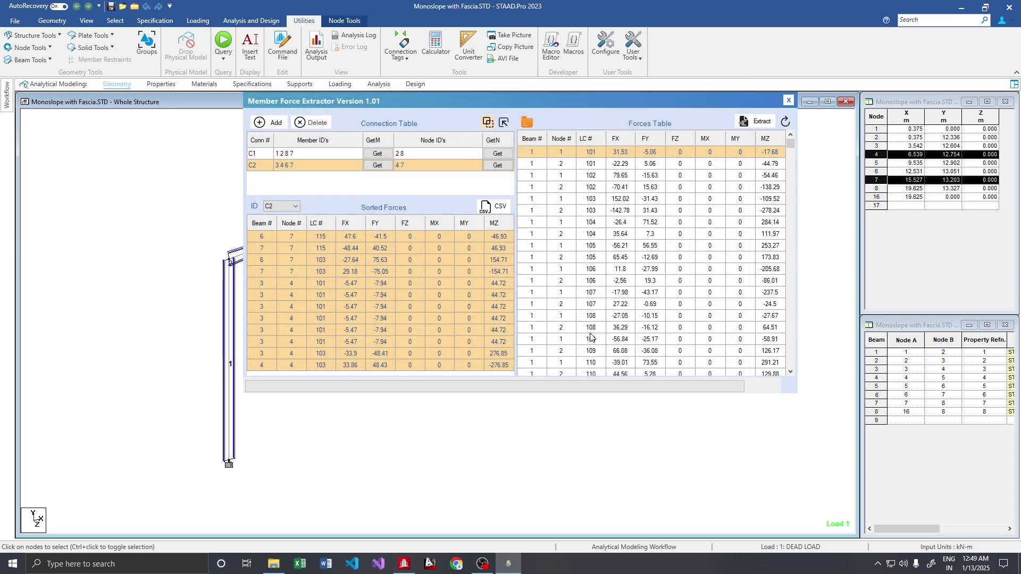
# - Show the sorted forces for connection C1 and export them to a CSV file named c1 in Documents
pyautogui.click(295, 206)
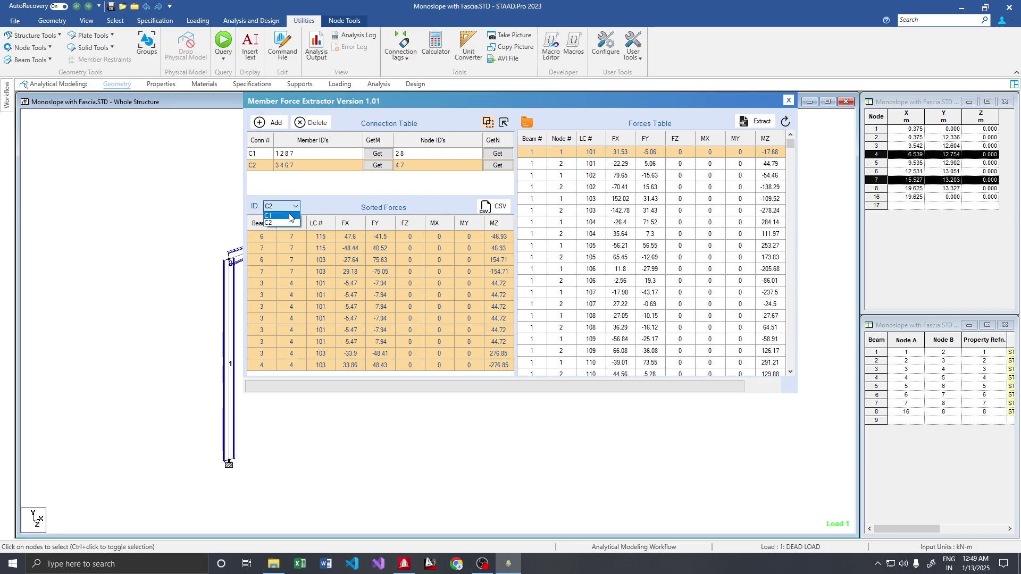
pyautogui.click(280, 215)
pyautogui.click(496, 207)
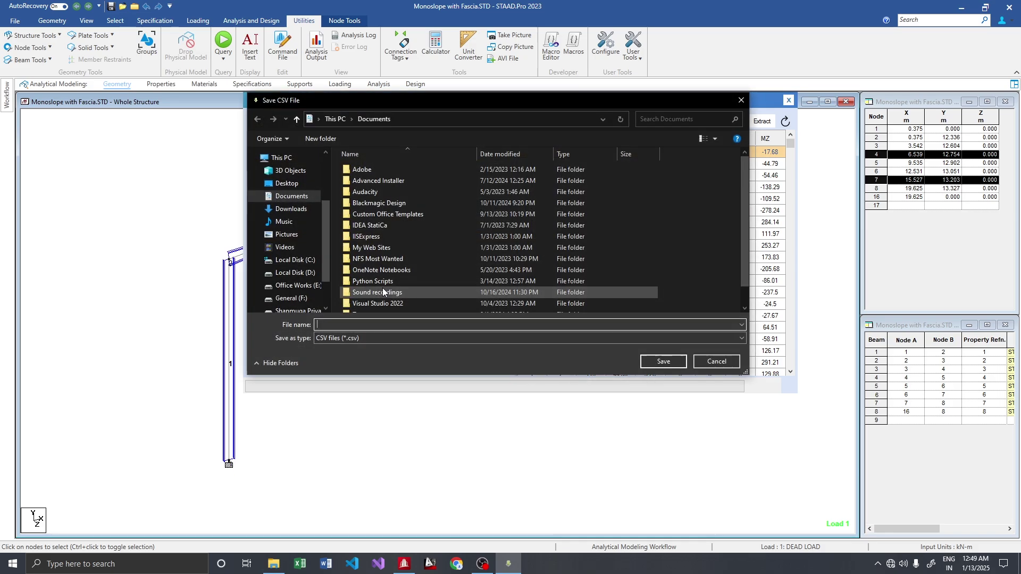
pyautogui.write('c1')
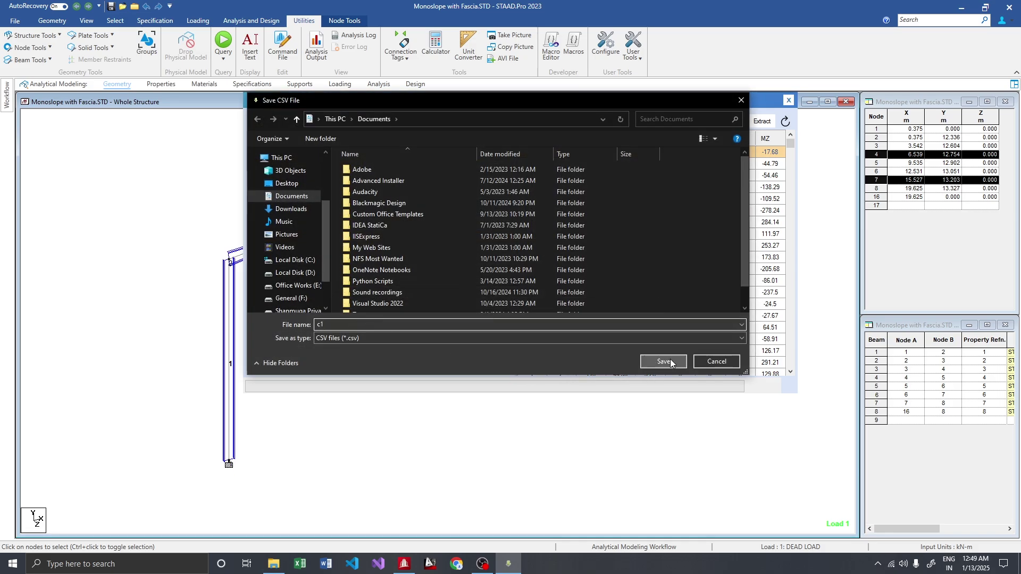
pyautogui.click(663, 361)
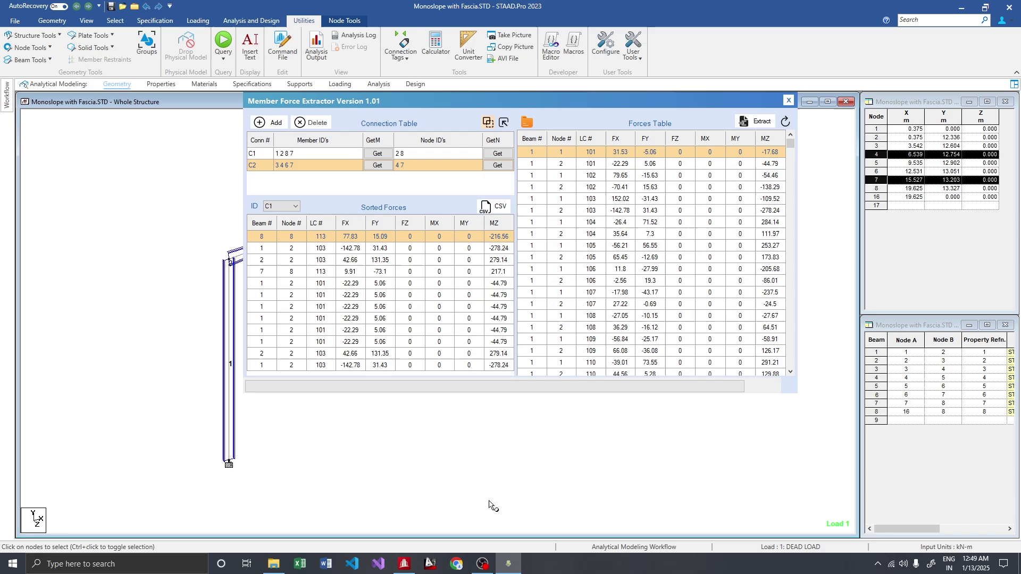
# - Switch to the Documents folder in File Explorer and close the Member Force Extractor
pyautogui.click(273, 563)
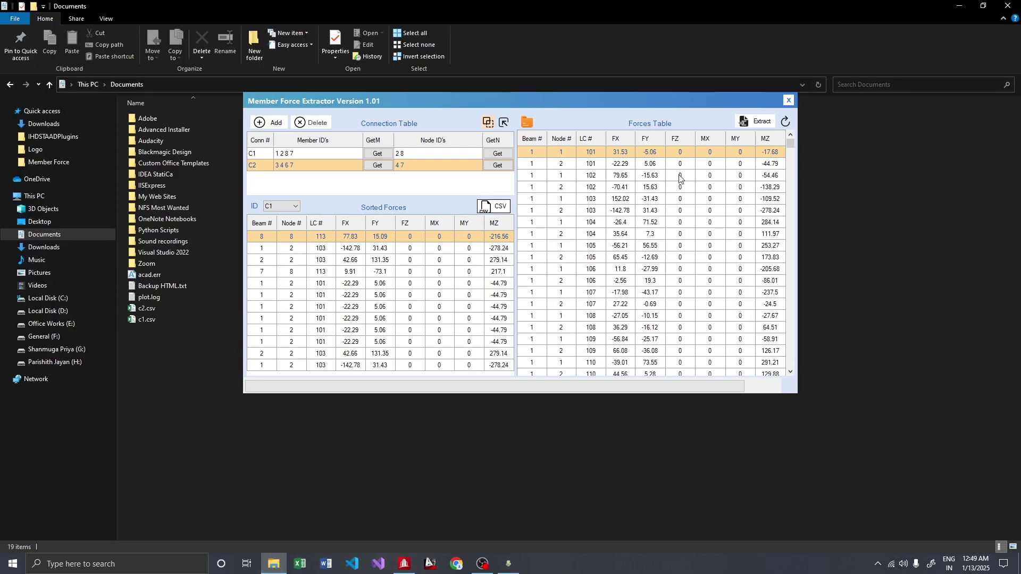
pyautogui.moveTo(639, 100); pyautogui.dragTo(732, 154)
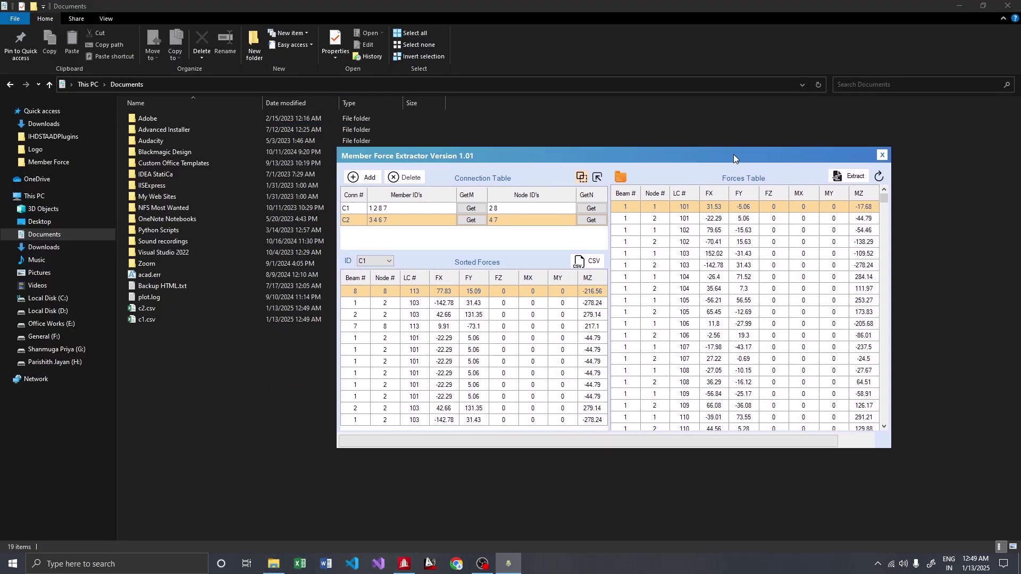
pyautogui.click(882, 156)
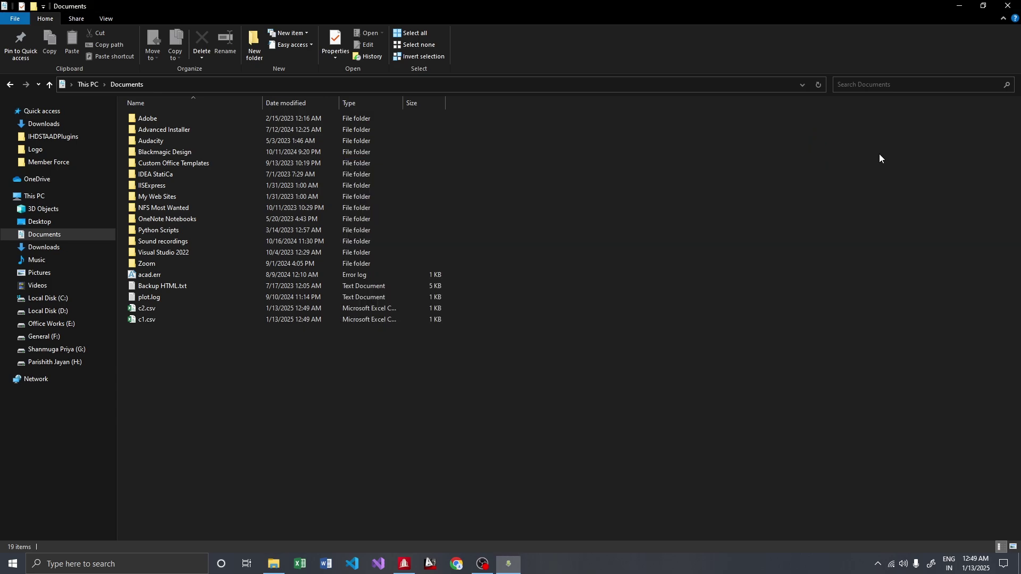
# - Open c1.csv in Excel to examine its beam, node, load case and force columns, and close it
pyautogui.click(170, 319)
pyautogui.doubleClick(169, 319)
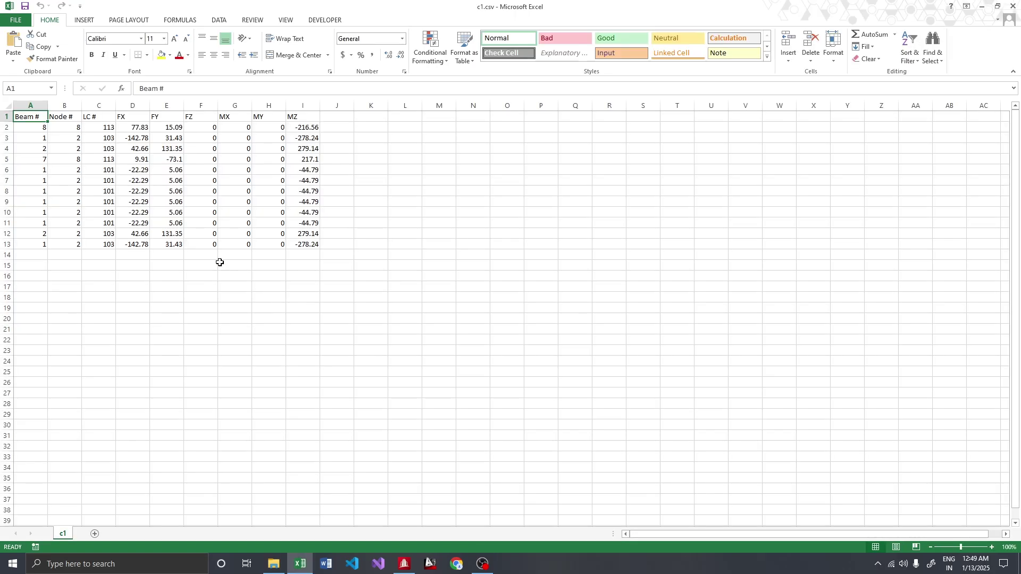
pyautogui.moveTo(21, 116); pyautogui.dragTo(314, 244)
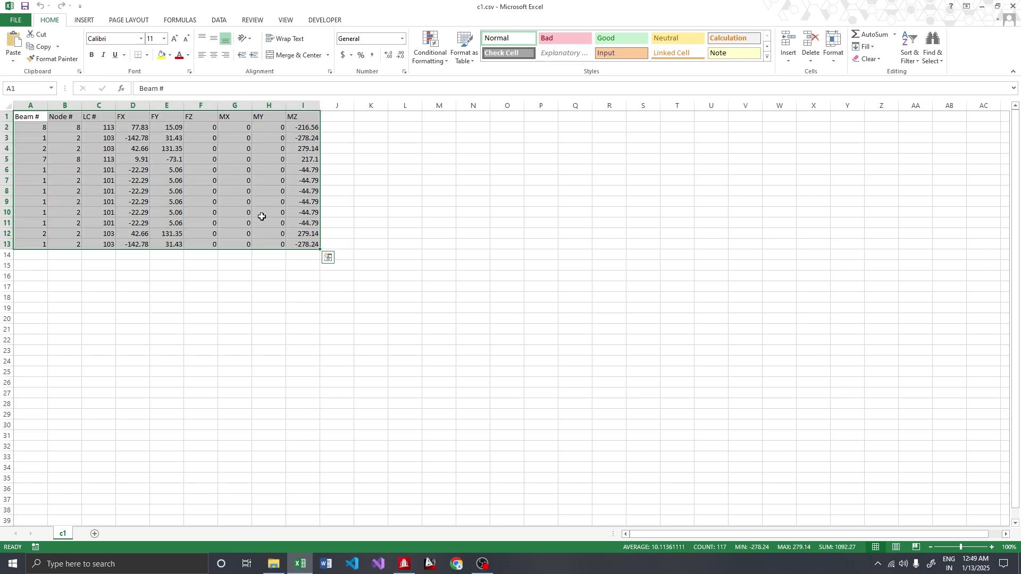
pyautogui.moveTo(47, 130); pyautogui.dragTo(57, 265)
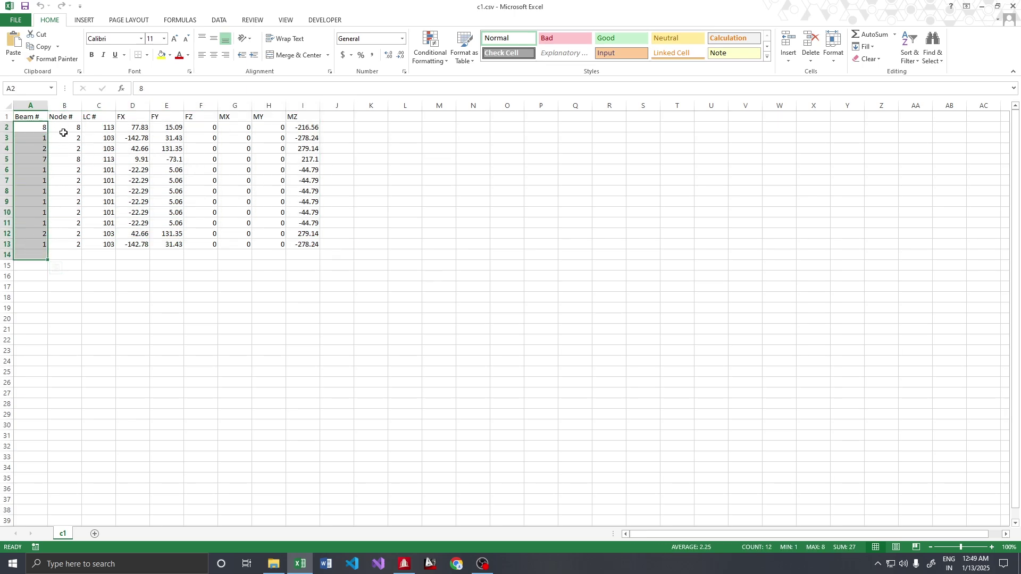
pyautogui.moveTo(64, 129); pyautogui.dragTo(61, 245)
pyautogui.moveTo(101, 128); pyautogui.dragTo(104, 245)
pyautogui.moveTo(307, 128); pyautogui.dragTo(12, 244)
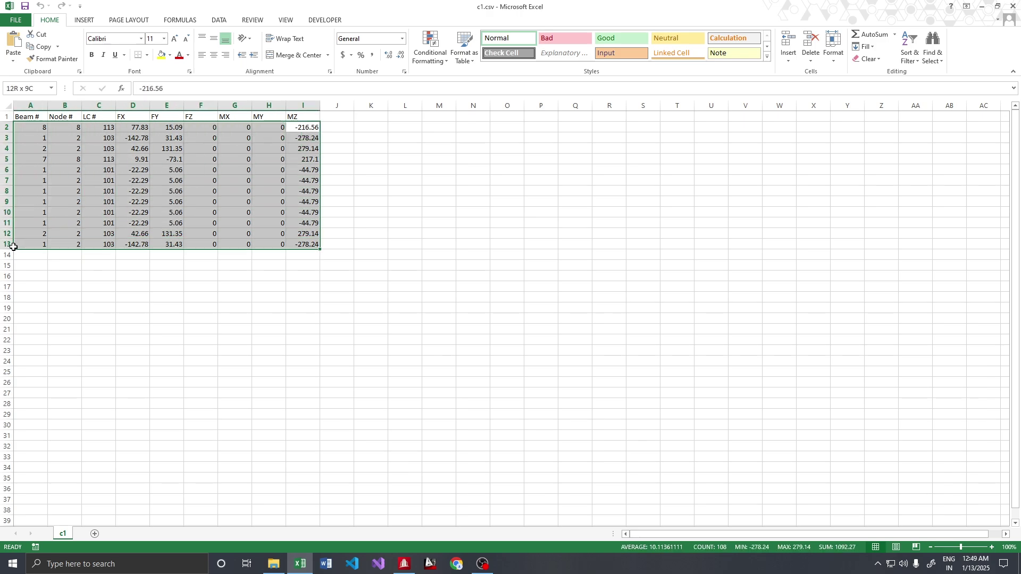
pyautogui.click(1012, 6)
# - Open c2.csv in Excel to examine the exported force table of connection C2, and close it
pyautogui.doubleClick(178, 311)
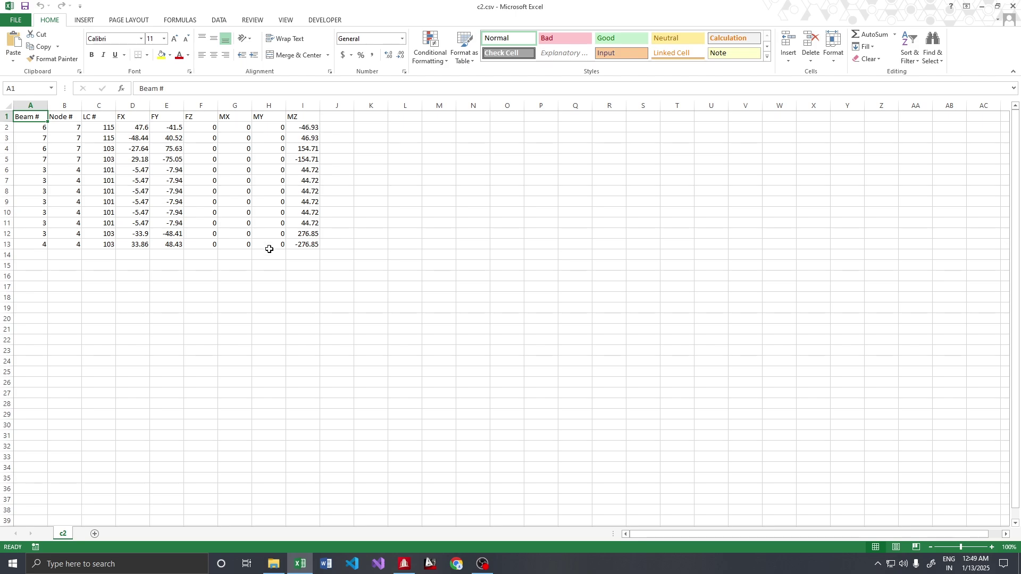
pyautogui.moveTo(304, 114); pyautogui.dragTo(19, 246)
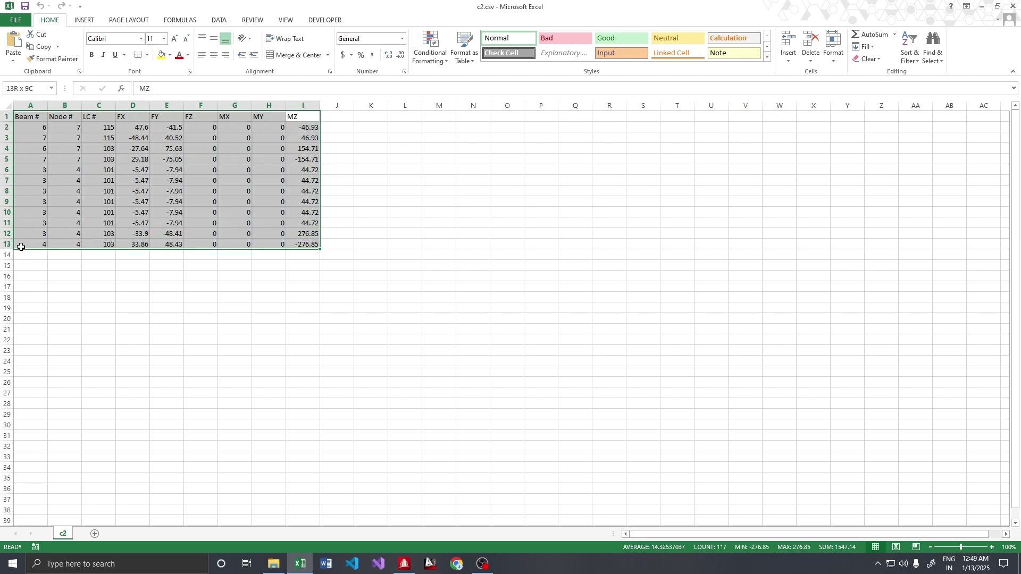
pyautogui.click(1012, 5)
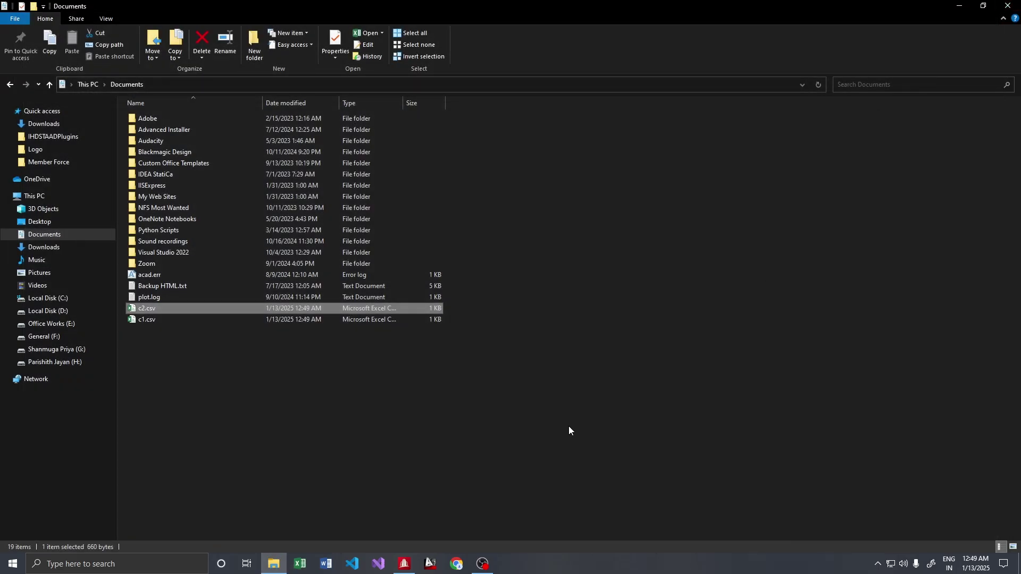
# - Switch back to the Monoslope with Fascia model in STAAD.Pro
pyautogui.click(404, 563)
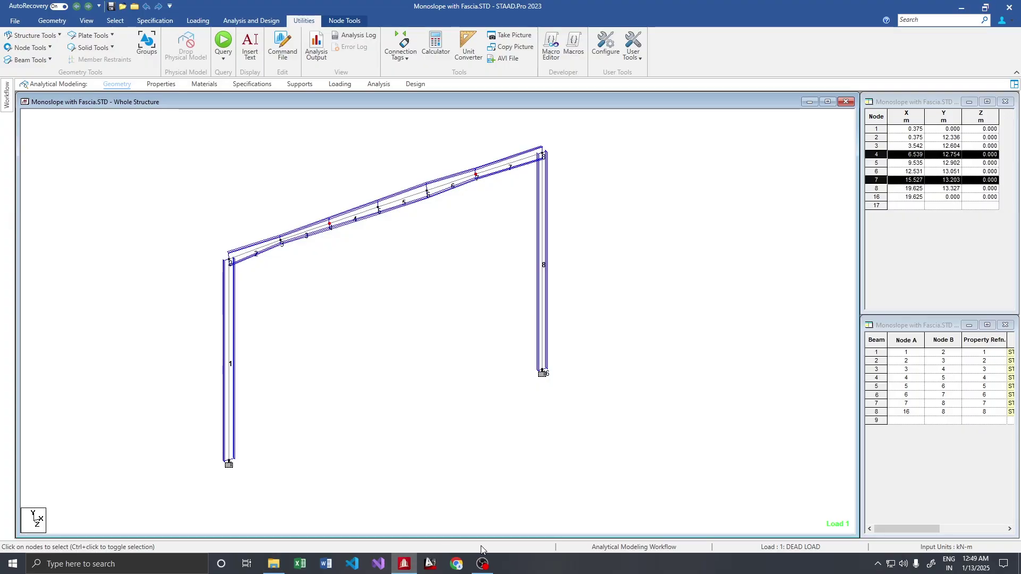
pyautogui.click(483, 563)
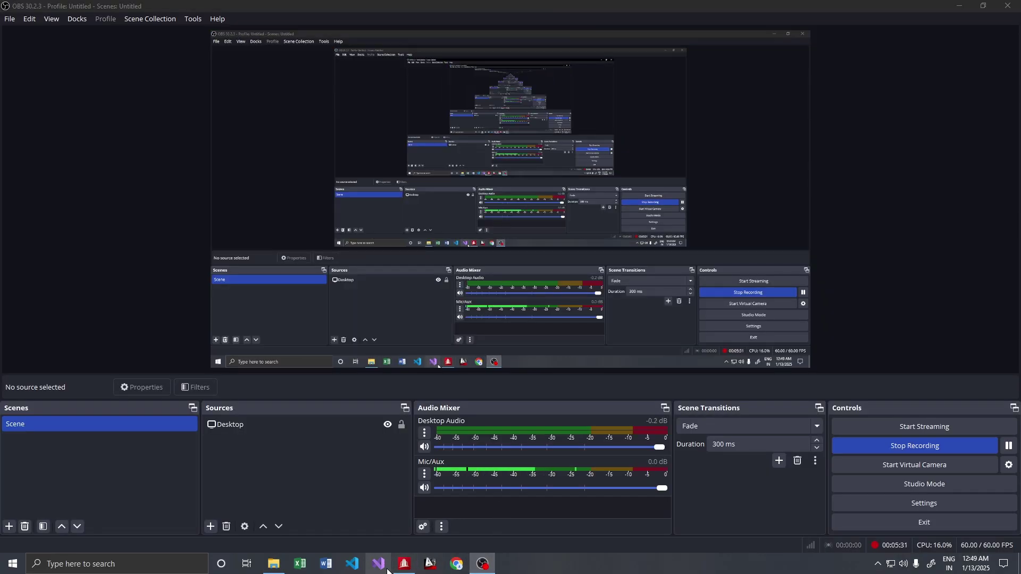
pyautogui.click(404, 566)
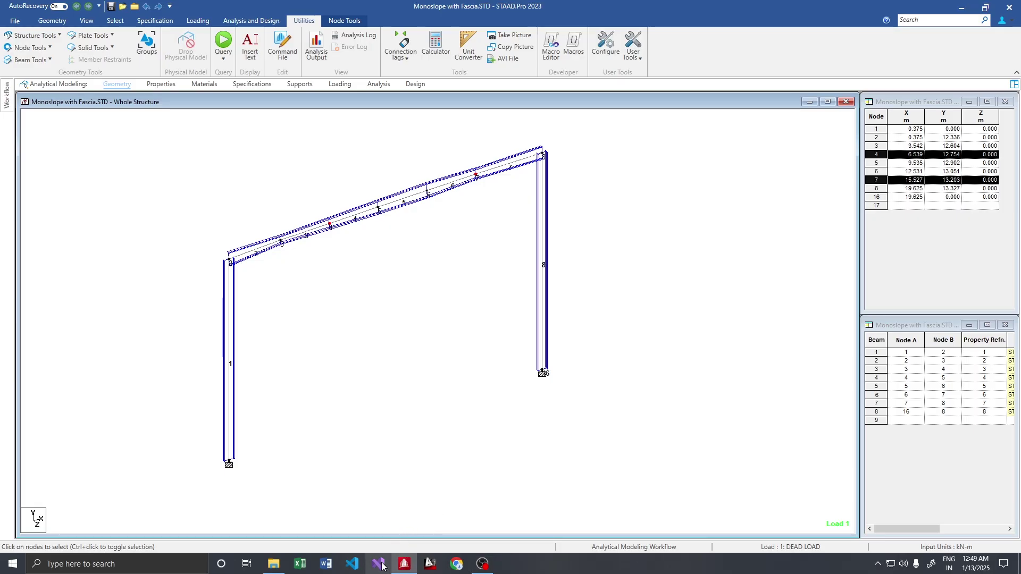